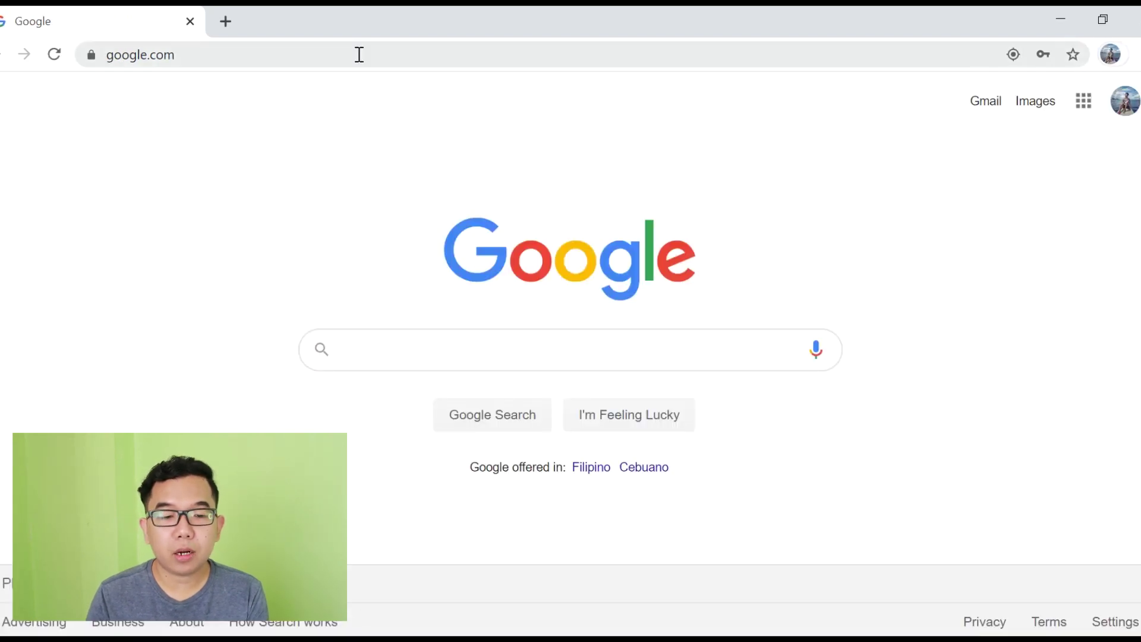
# Step: Go to classroom.google.com from the address bar
pyautogui.click(385, 59)
pyautogui.write('classroom')
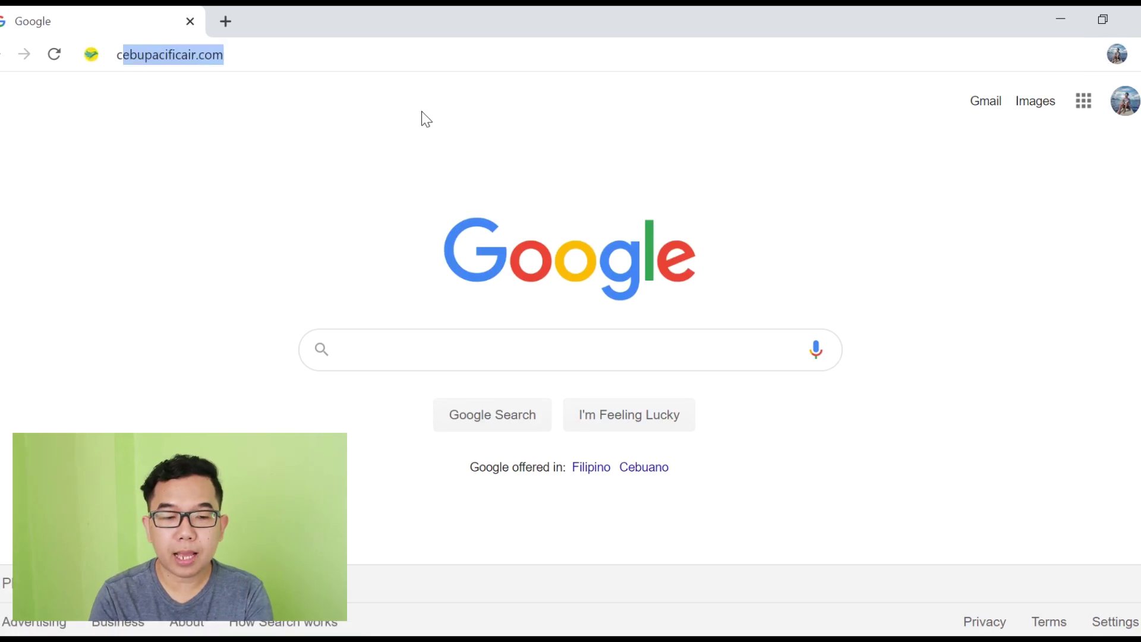
pyautogui.write('.google.com')
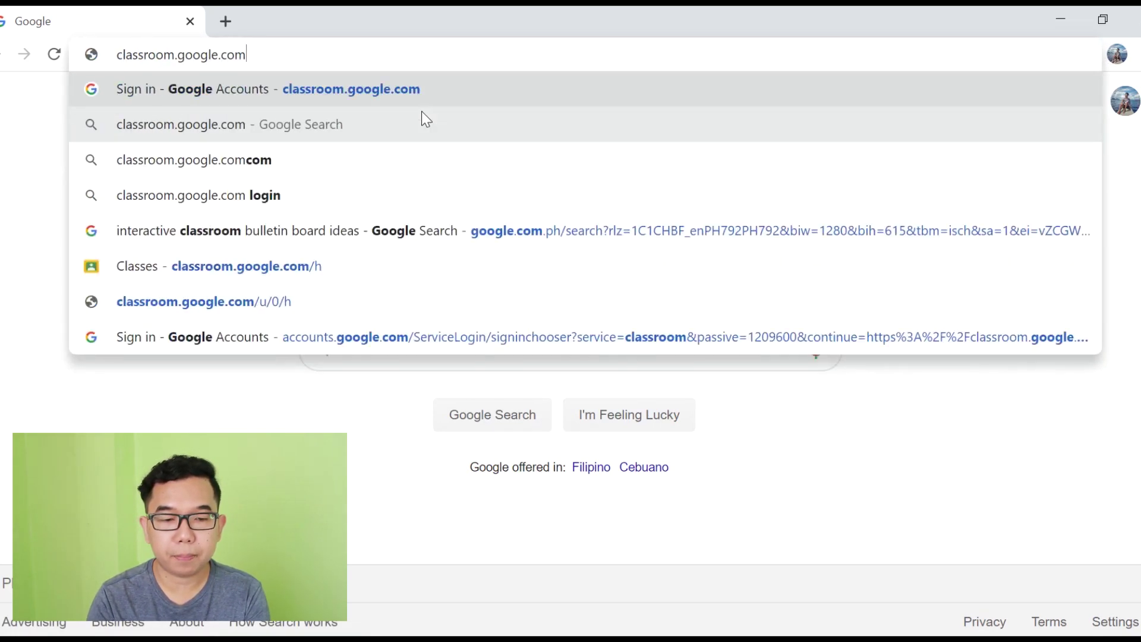
pyautogui.press('Return')
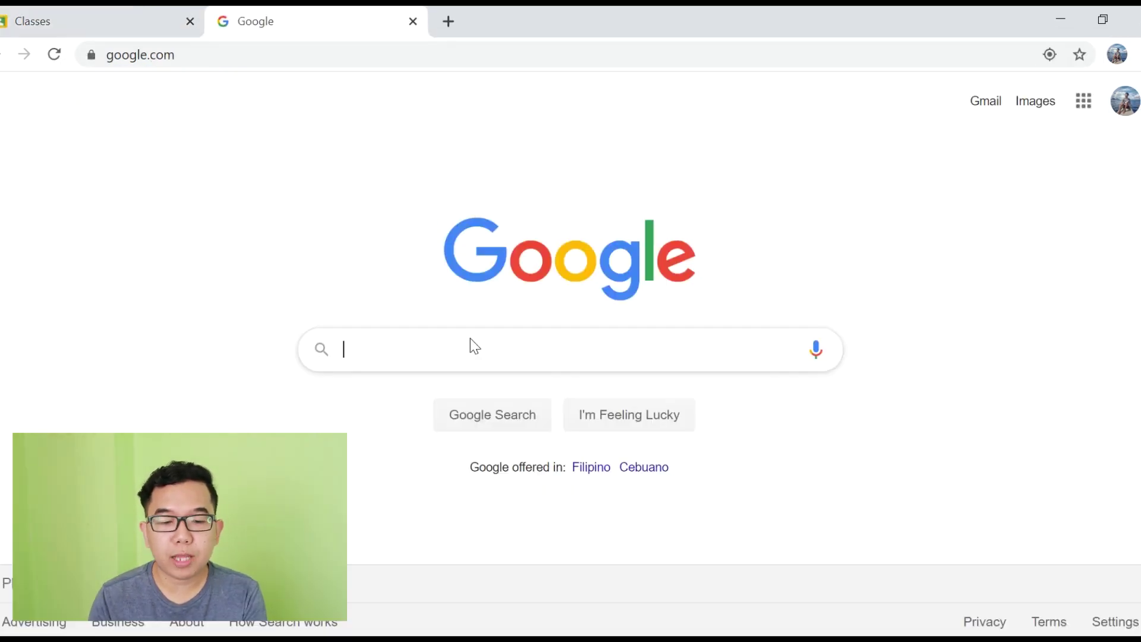
# Step: Search Google for 'google classroom' and open the Google Classroom result
pyautogui.click(495, 347)
pyautogui.write('google')
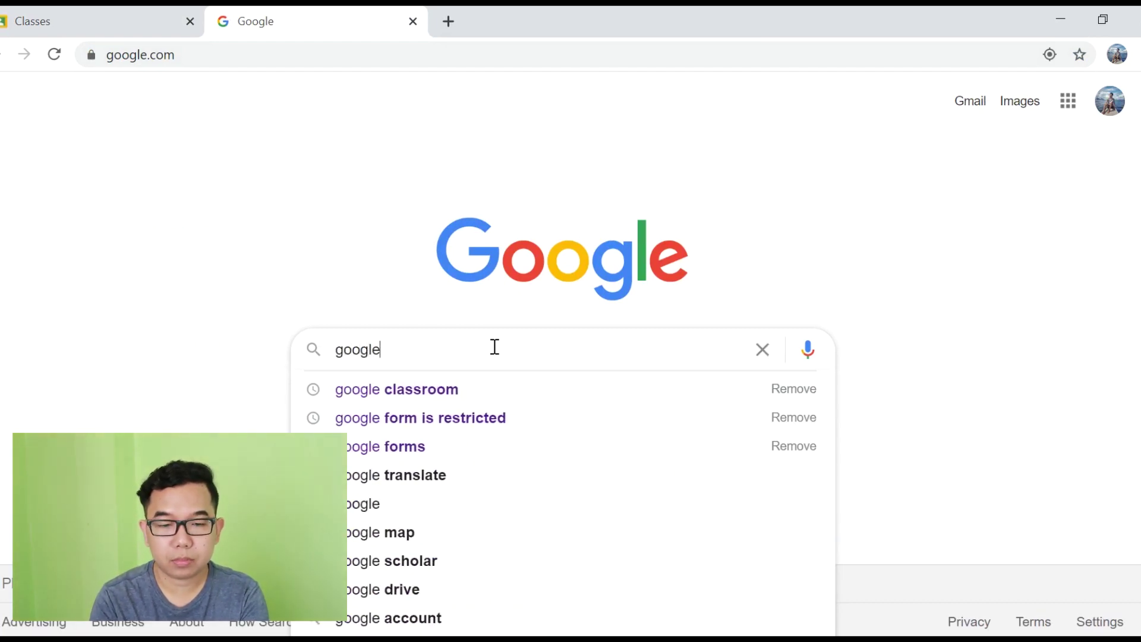
pyautogui.write(' classroom')
pyautogui.press('Return')
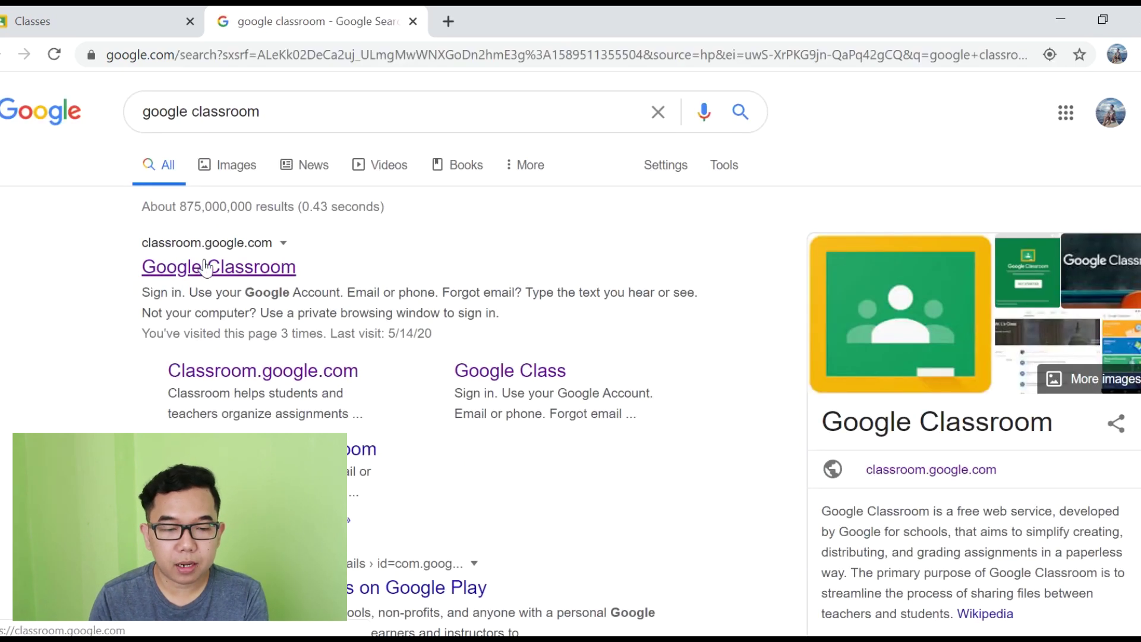
pyautogui.click(205, 267)
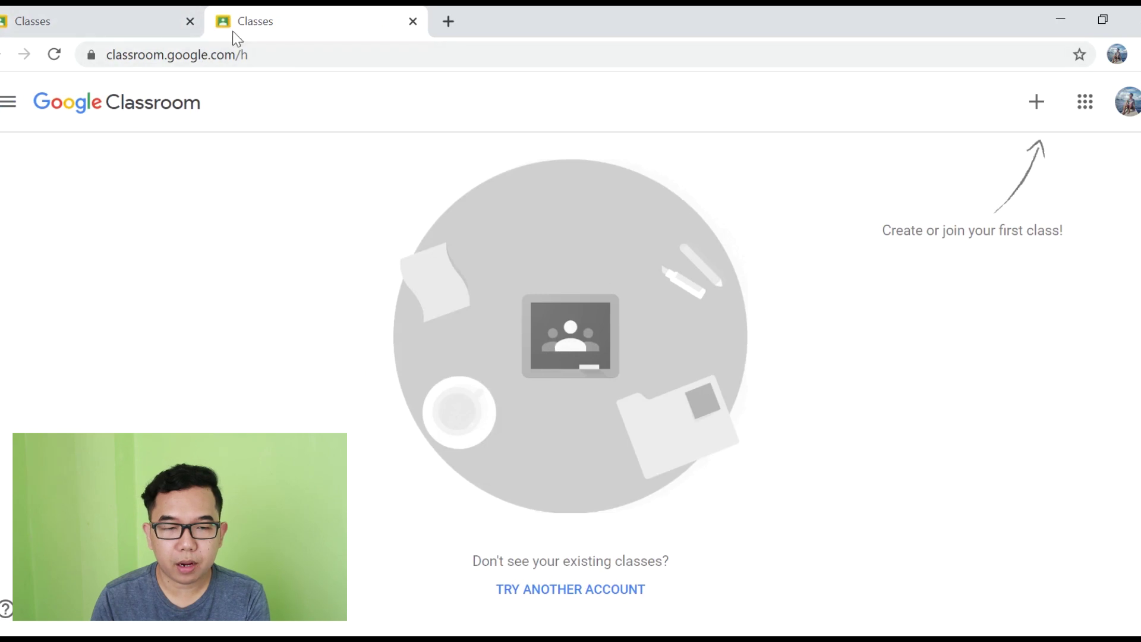
# Step: Close the extra Classes tab, choose Create class, and accept the not-at-a-school notice
pyautogui.middleClick(213, 19)
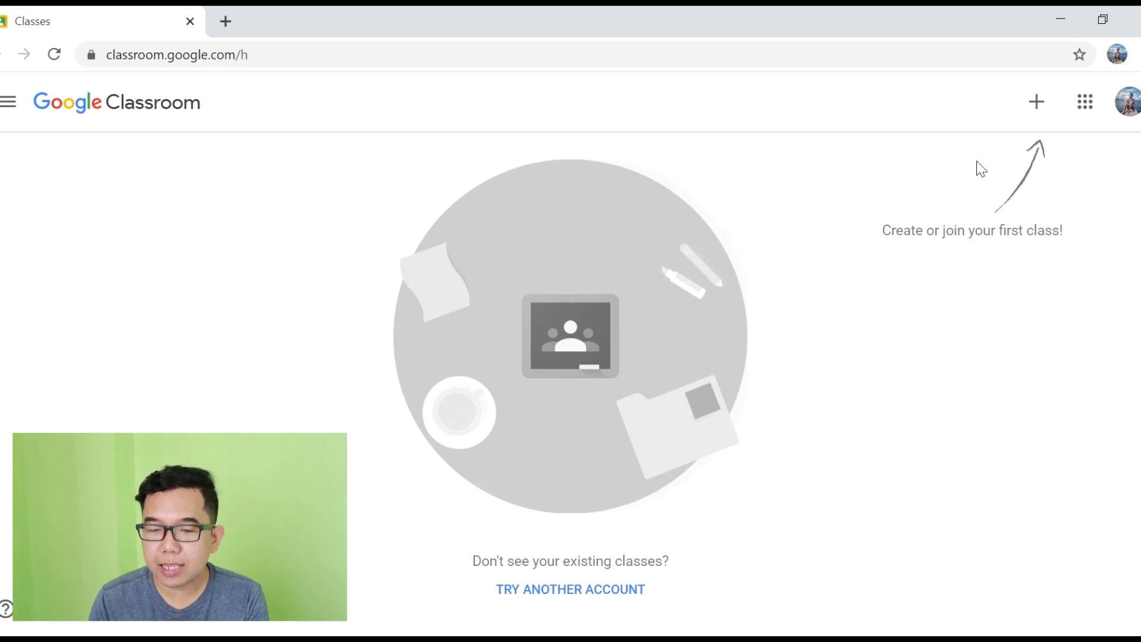
pyautogui.click(1039, 101)
pyautogui.click(1002, 181)
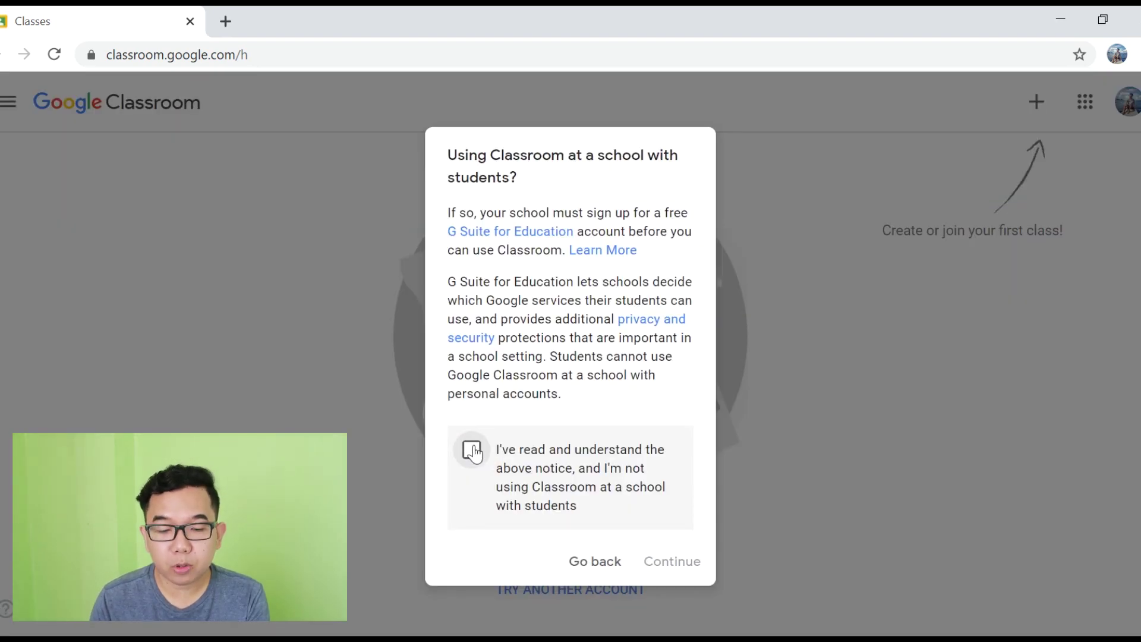
pyautogui.click(474, 453)
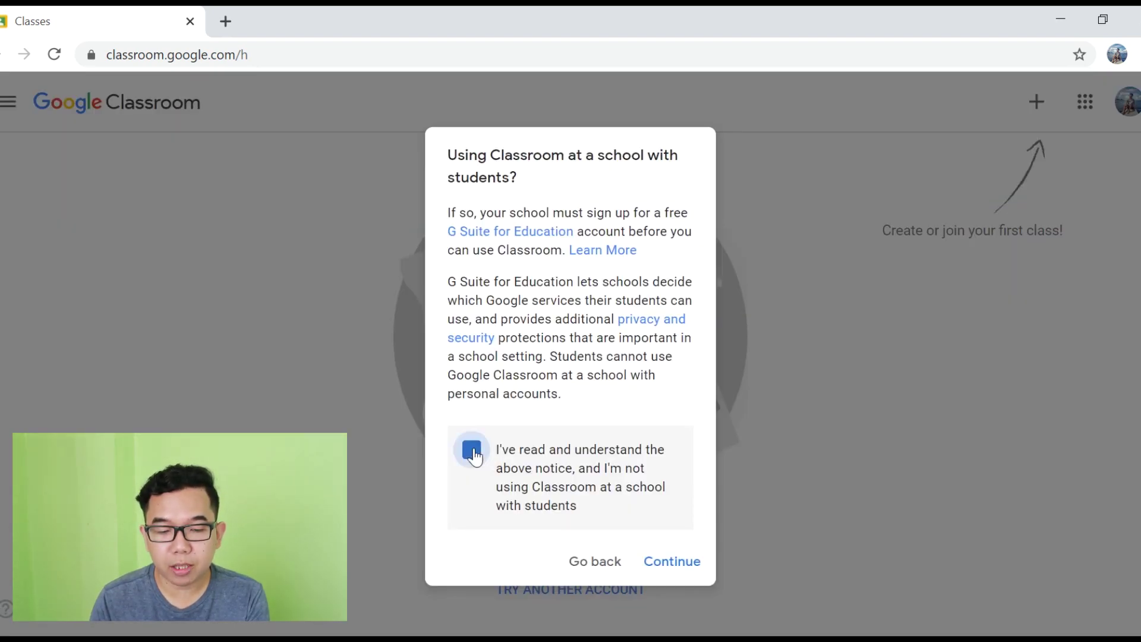
pyautogui.click(682, 574)
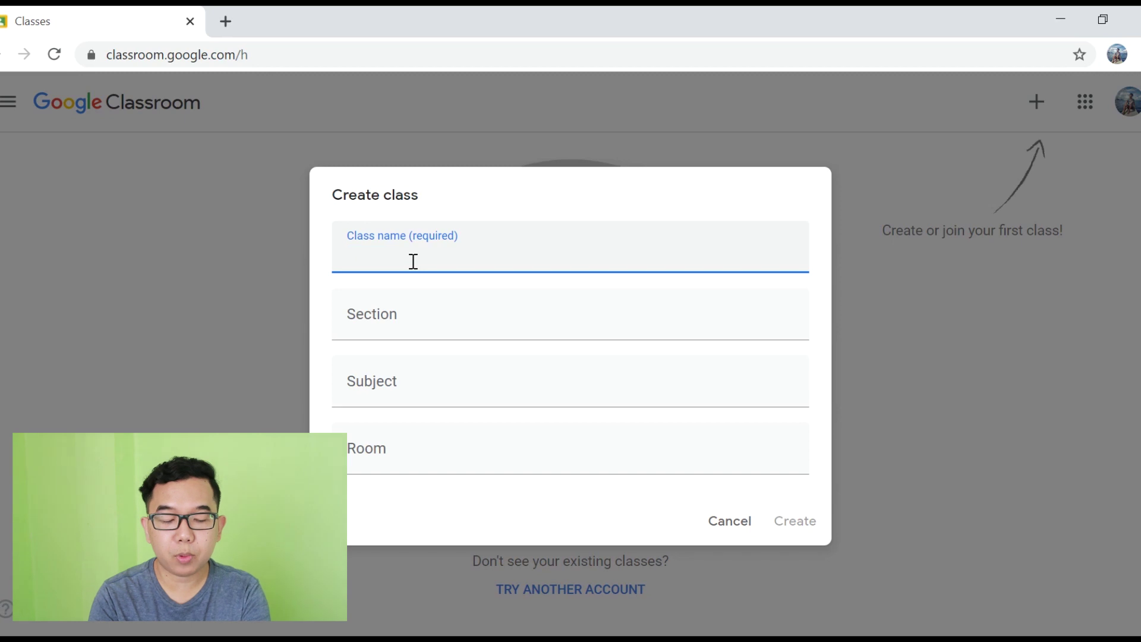
# Step: Create class 'Grade 11 - MIL' with section STEM, subject Media and Information Literacy, room 201
pyautogui.write('Grade 11 - MIL')
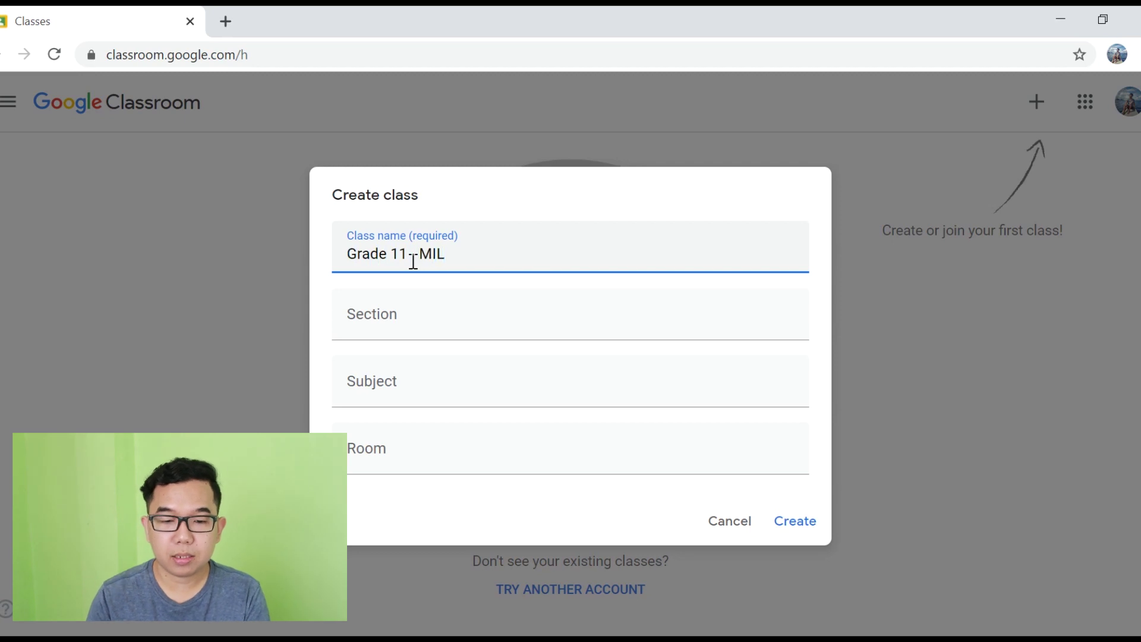
pyautogui.click(431, 324)
pyautogui.write('STEM')
pyautogui.click(409, 387)
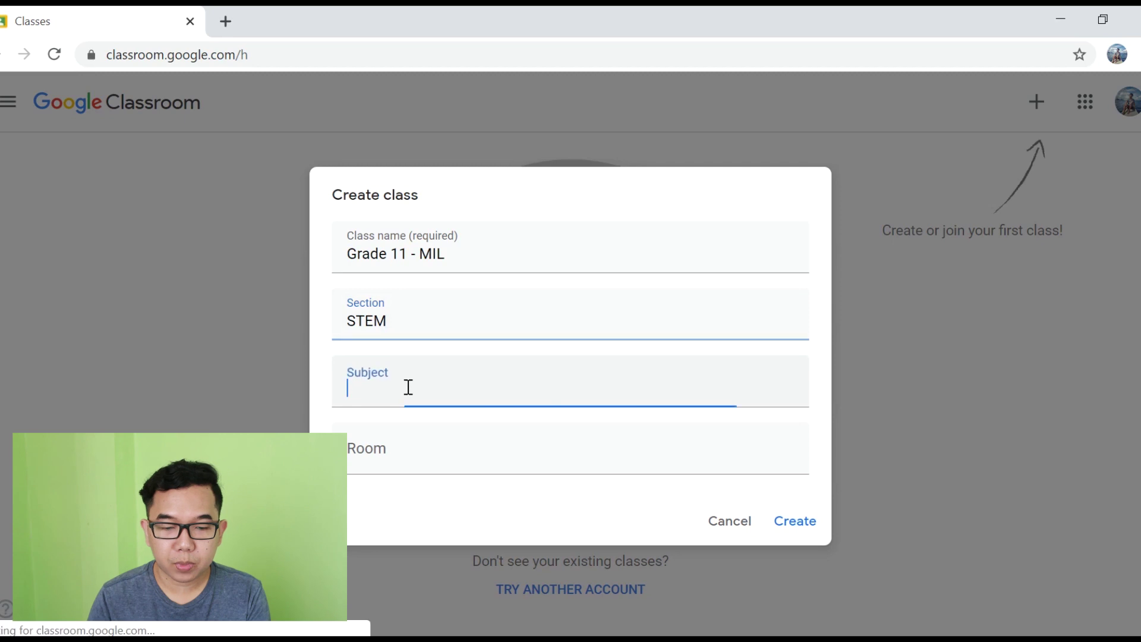
pyautogui.write('Media and')
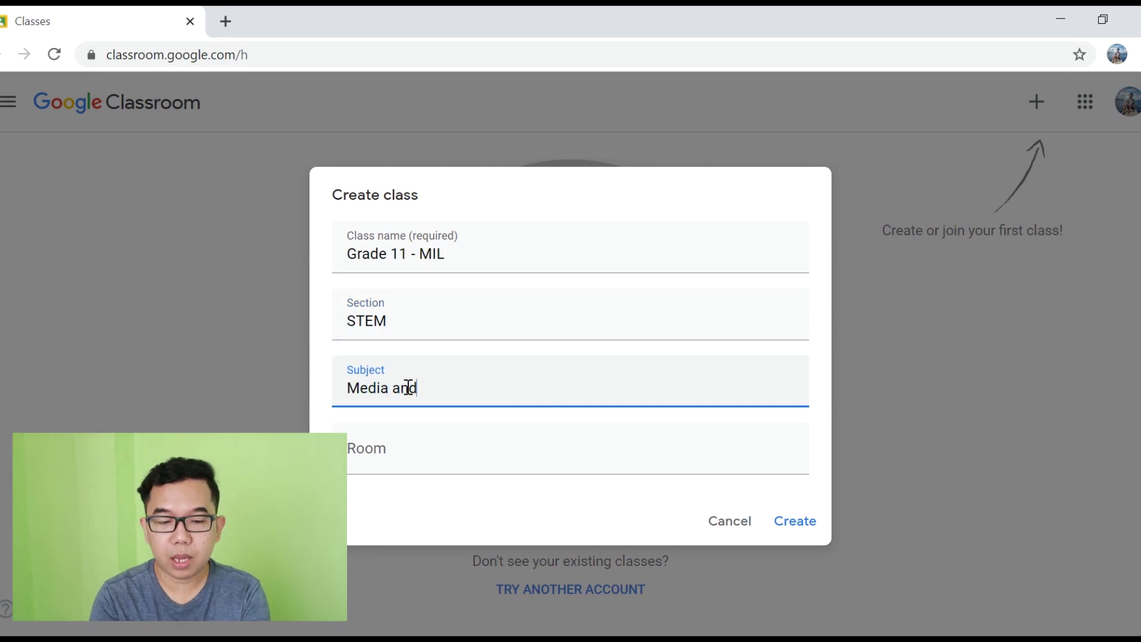
pyautogui.write(' Ifnroma')
pyautogui.press('BackSpace')
pyautogui.press('BackSpace')
pyautogui.press('BackSpace')
pyautogui.write('nformation Literacy')
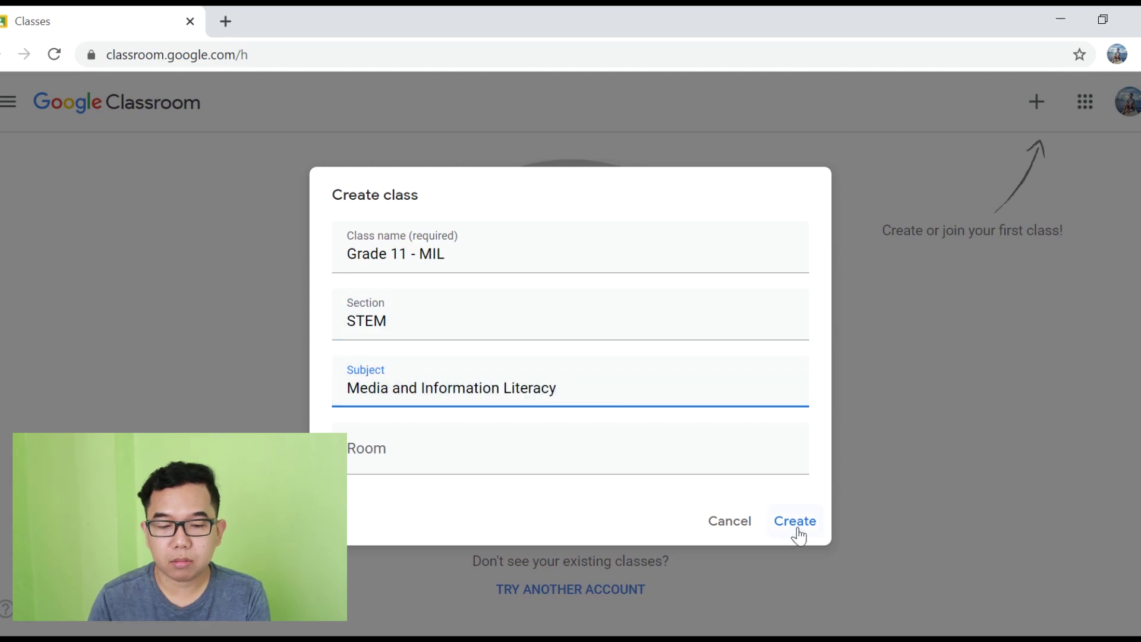
pyautogui.click(395, 454)
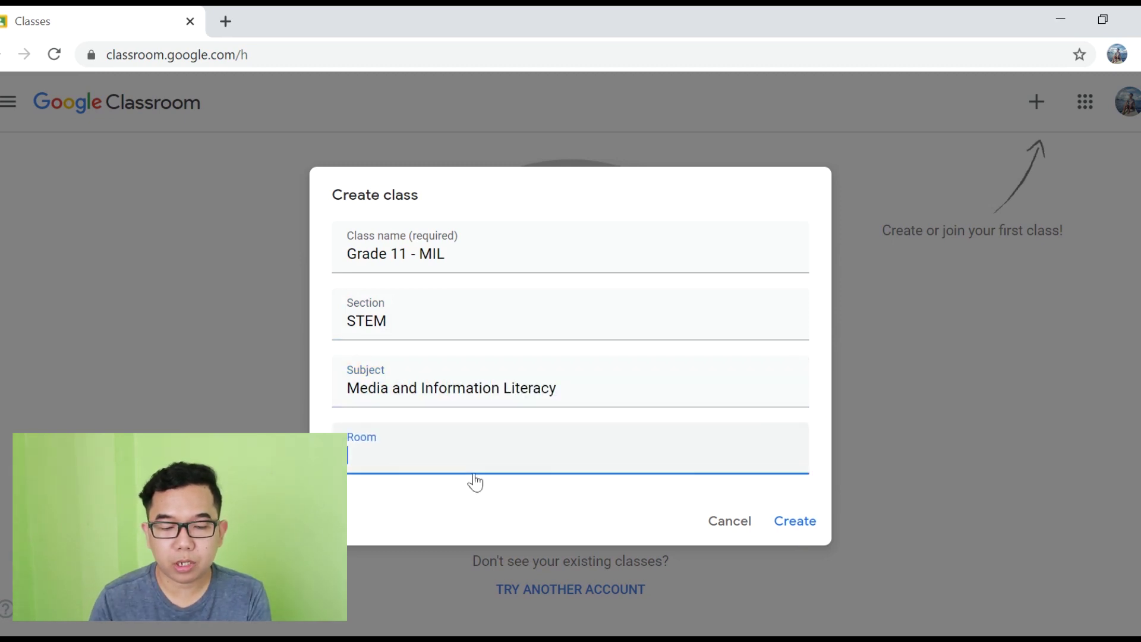
pyautogui.write('201')
pyautogui.click(534, 496)
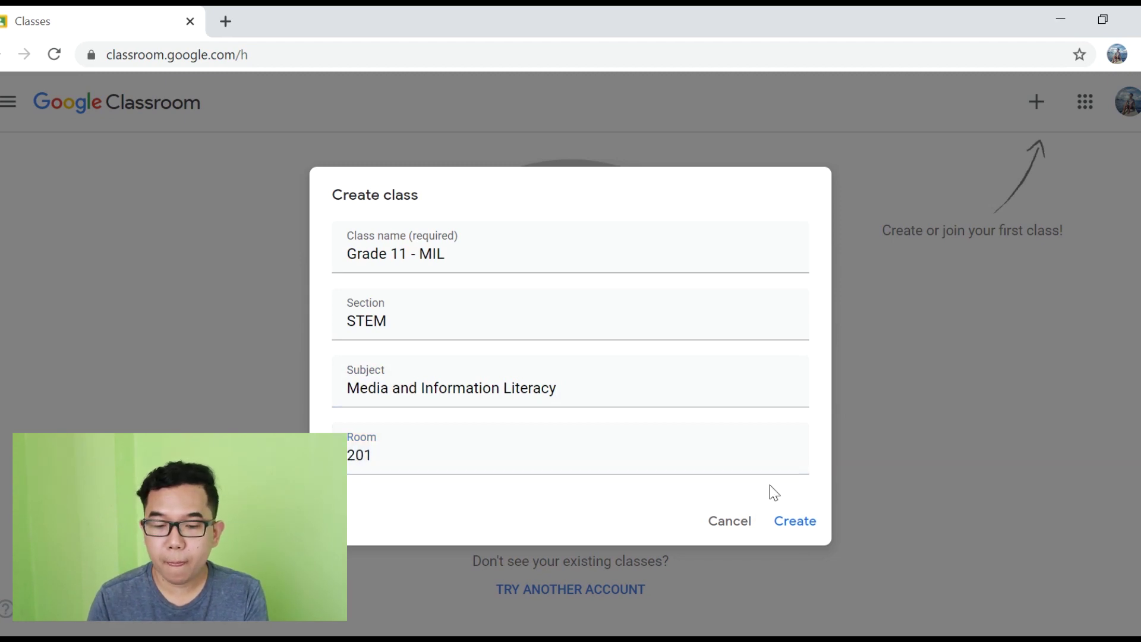
pyautogui.click(807, 531)
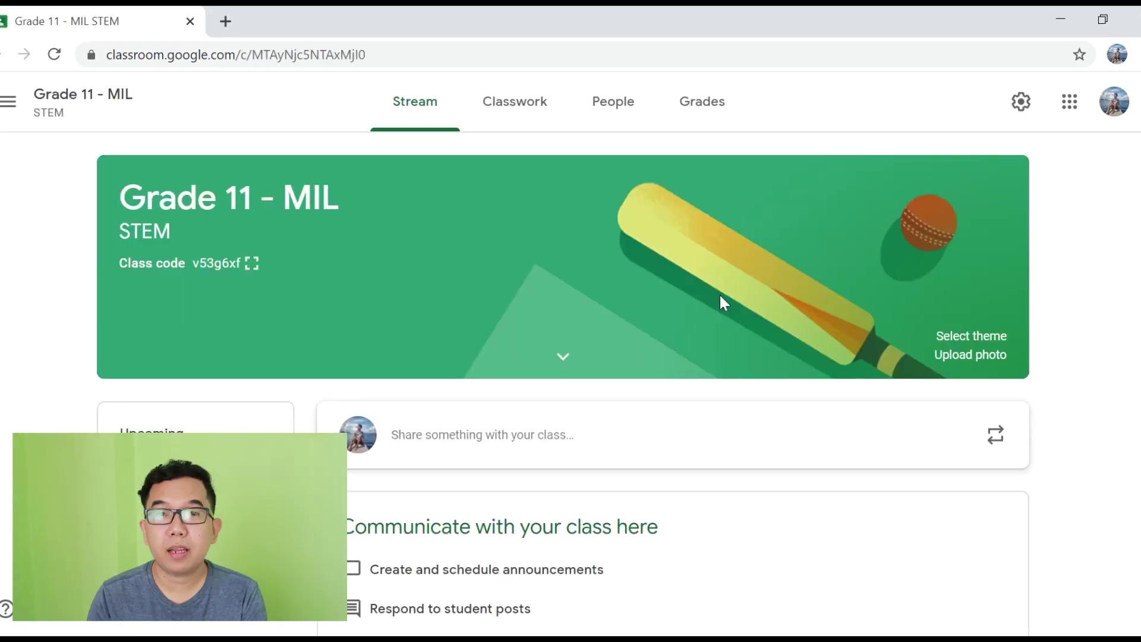
# Step: Browse the theme gallery and apply the General collection's laptop-and-tablet image as the banner
pyautogui.click(965, 338)
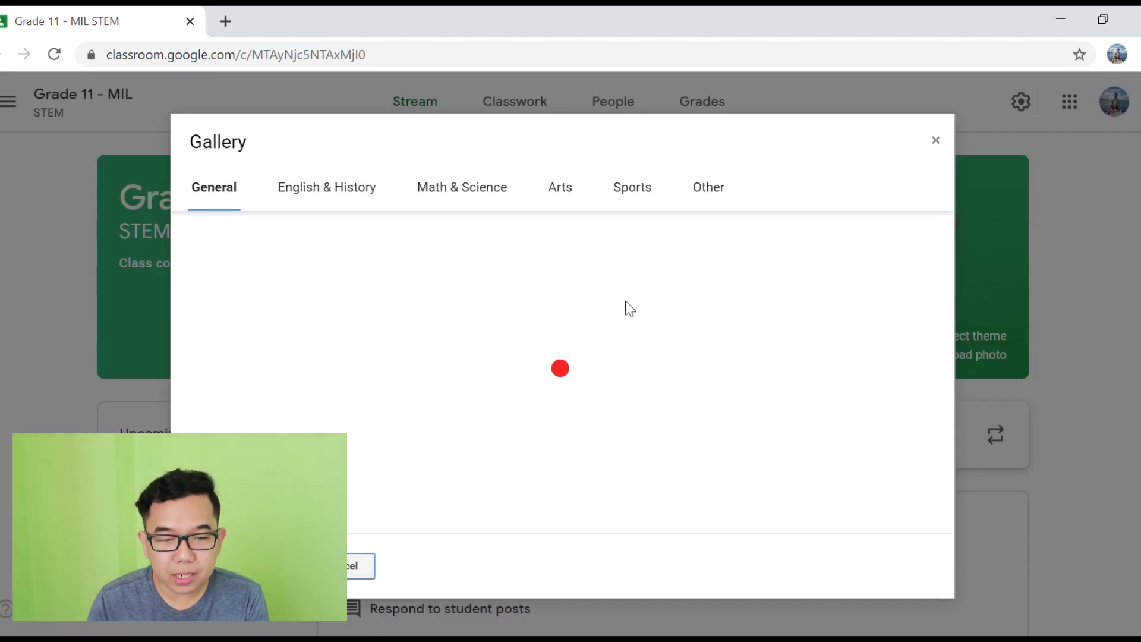
pyautogui.click(639, 362)
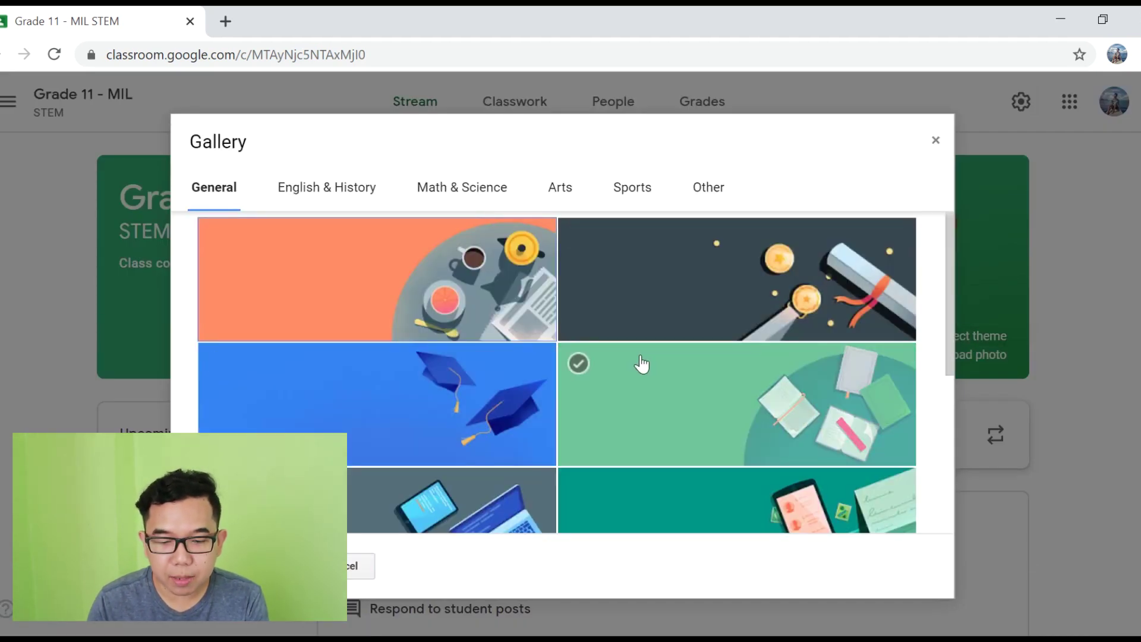
pyautogui.scroll(-3, 639, 362)
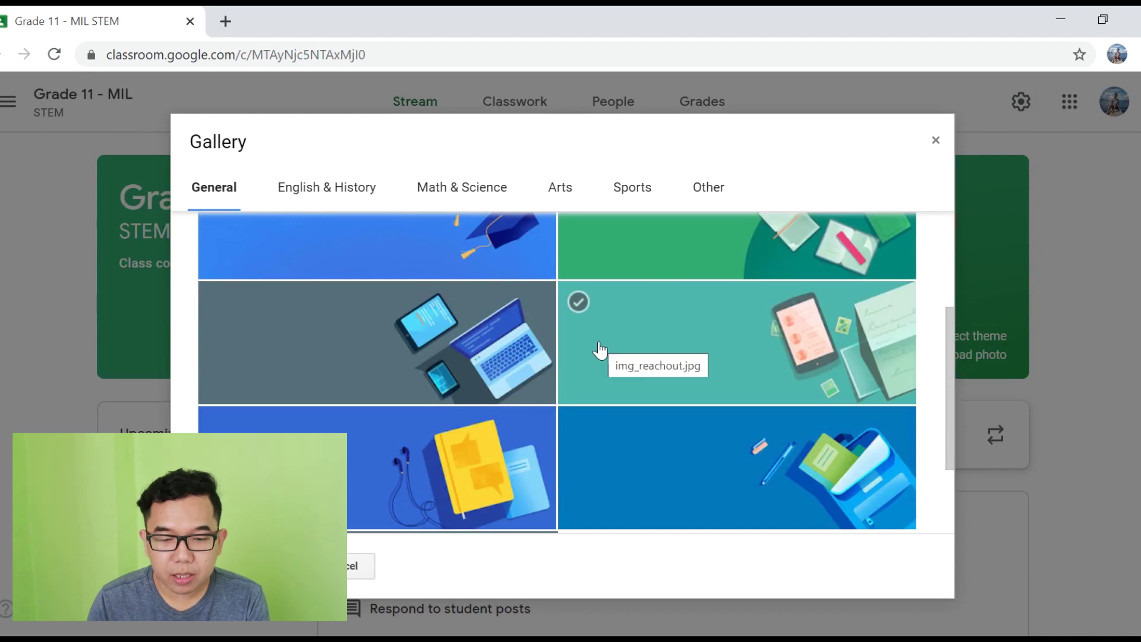
pyautogui.click(416, 333)
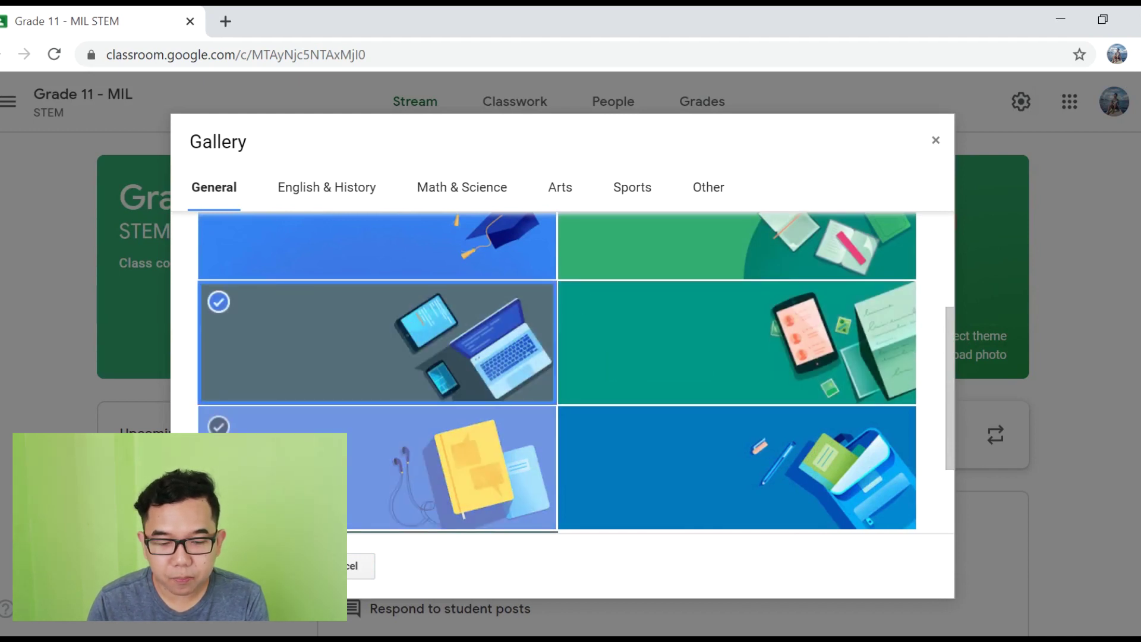
pyautogui.scroll(-2, 675, 375)
pyautogui.scroll(5, 689, 426)
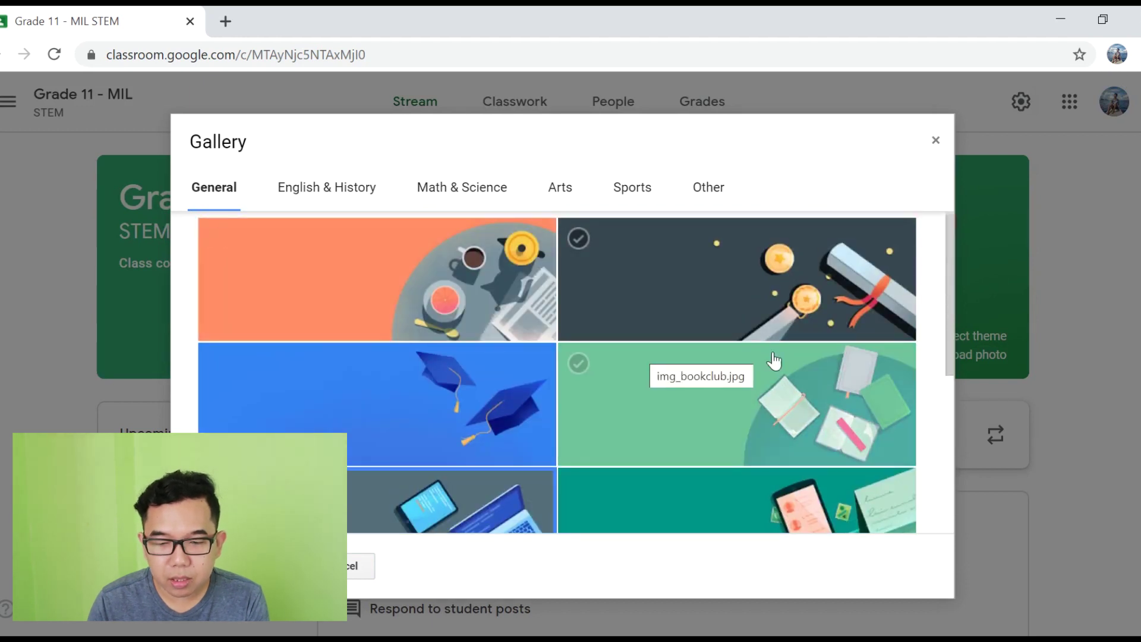
pyautogui.click(337, 192)
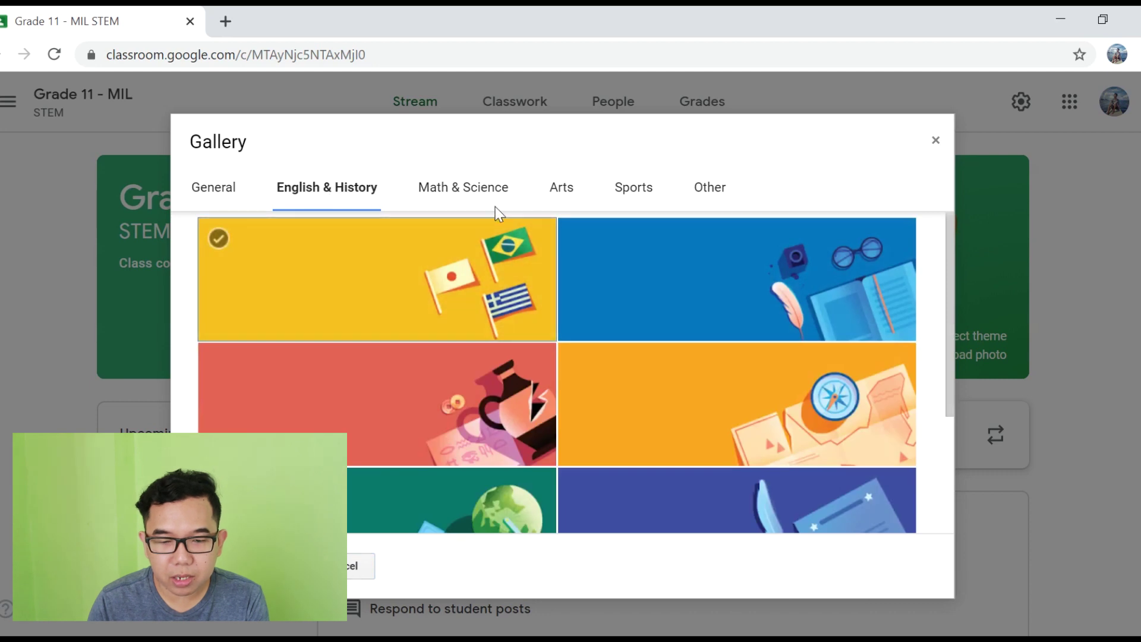
pyautogui.click(475, 190)
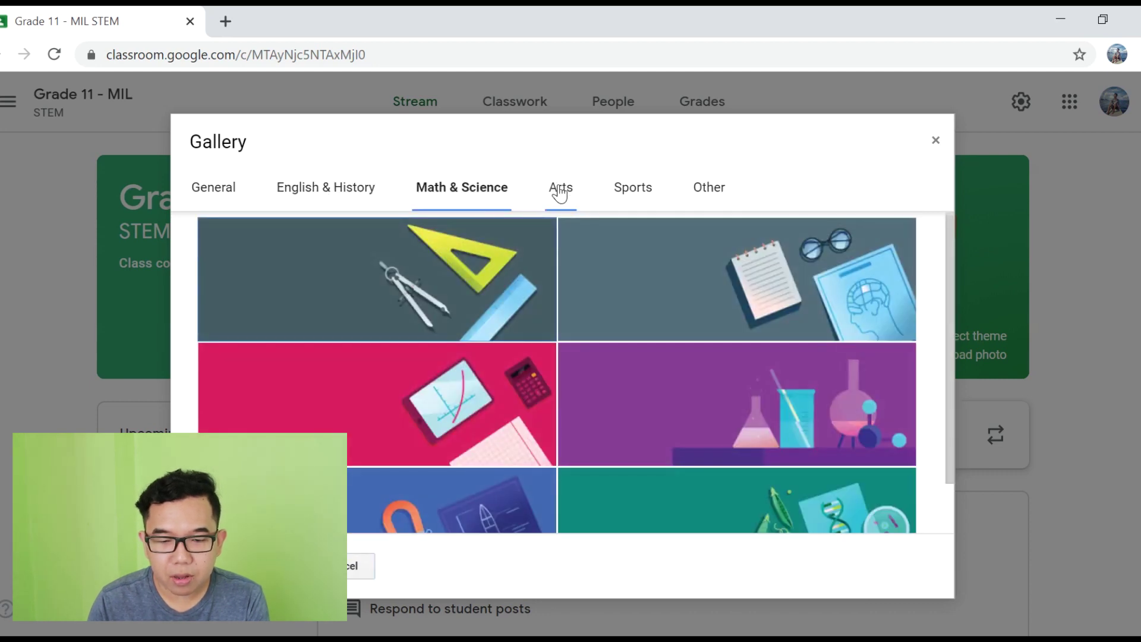
pyautogui.click(559, 188)
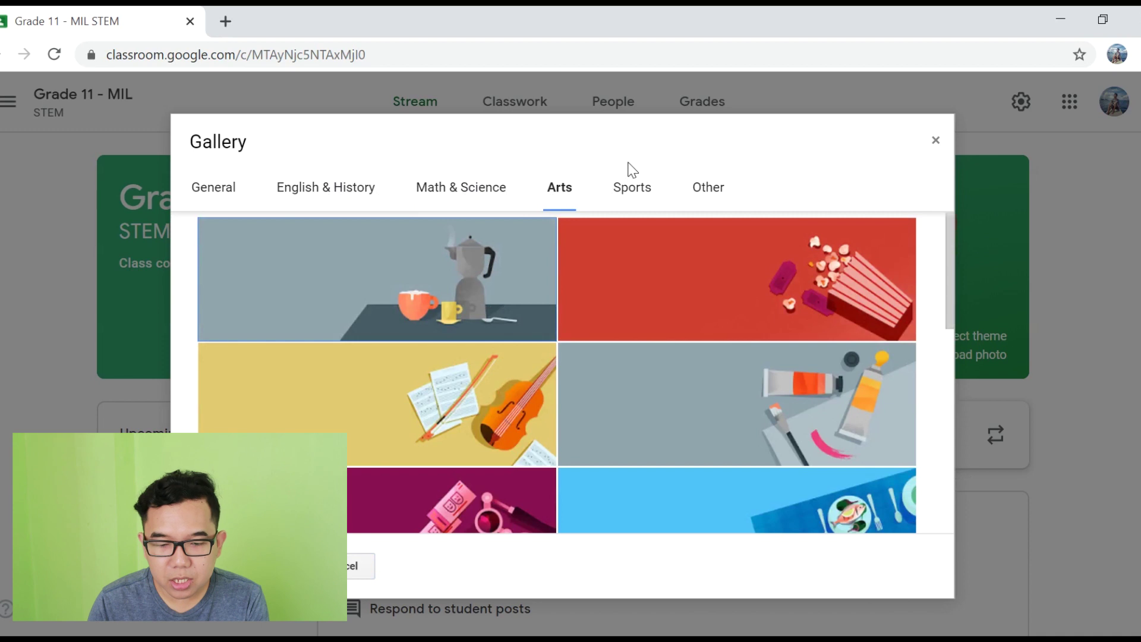
pyautogui.click(214, 188)
pyautogui.click(450, 353)
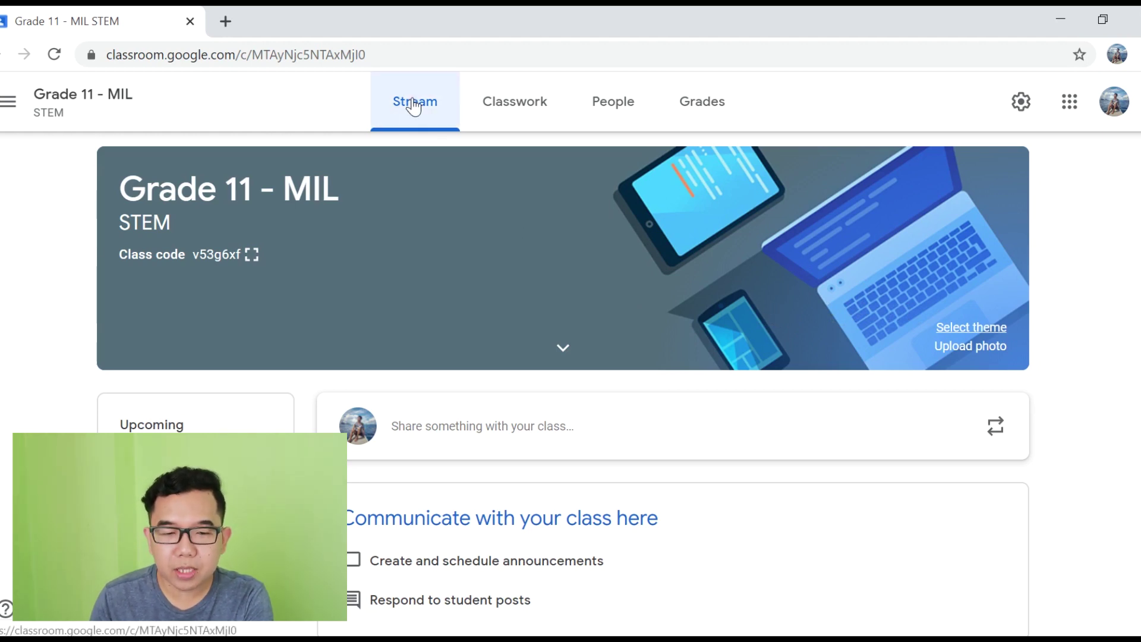
# Step: Write 'First announcement' in a new stream post, review the attachment options, and post it
pyautogui.click(502, 106)
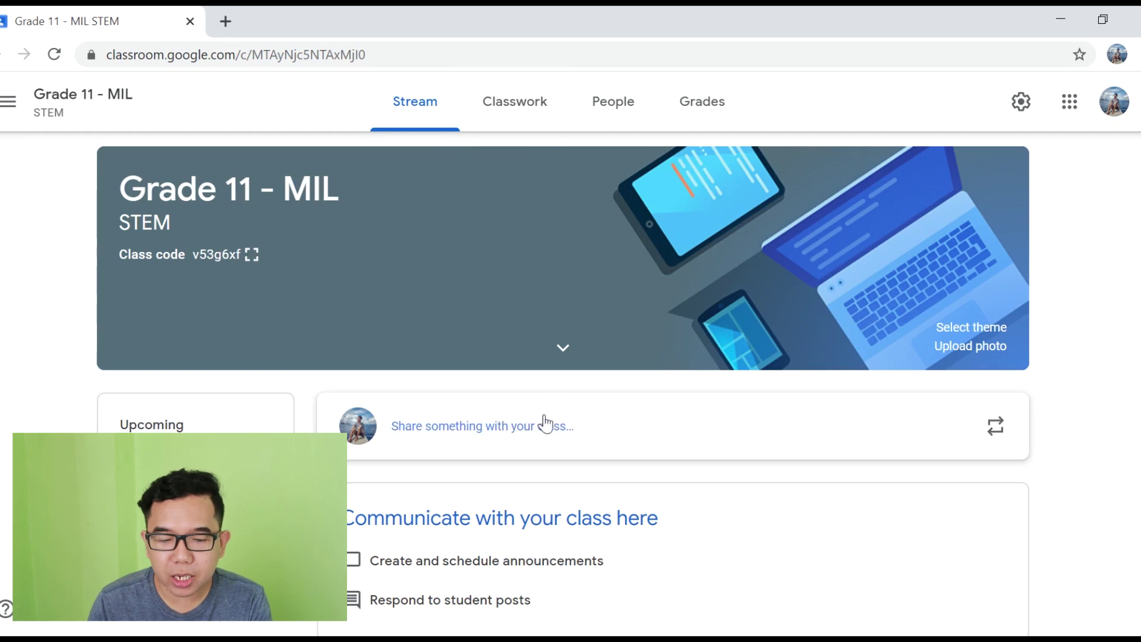
pyautogui.click(511, 437)
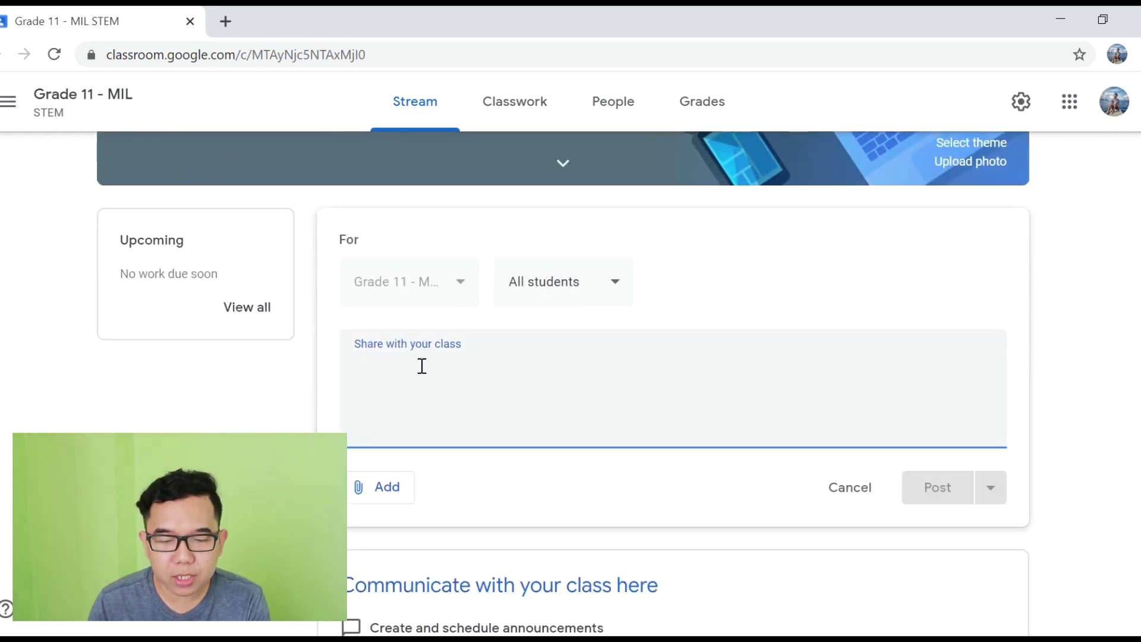
pyautogui.write('First announcement...')
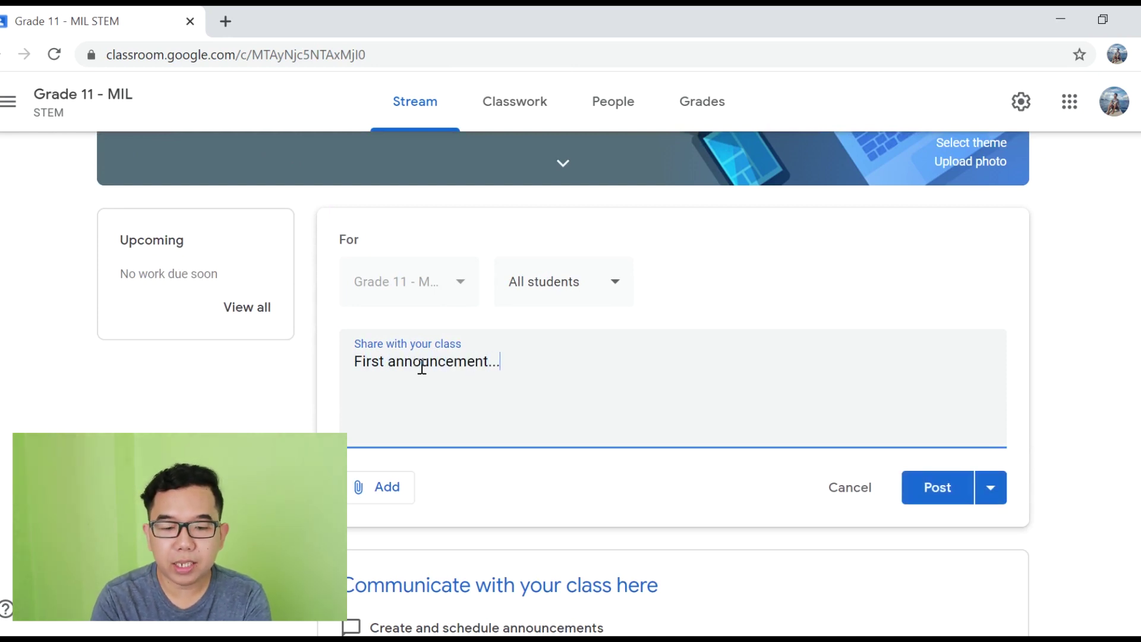
pyautogui.click(390, 488)
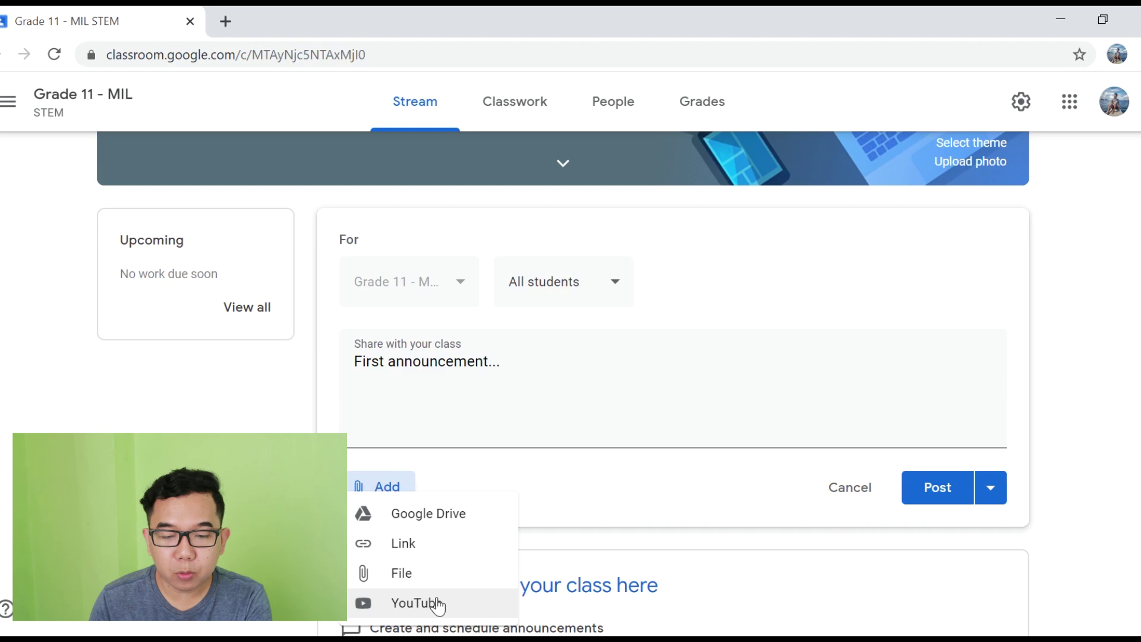
pyautogui.click(573, 412)
pyautogui.click(606, 372)
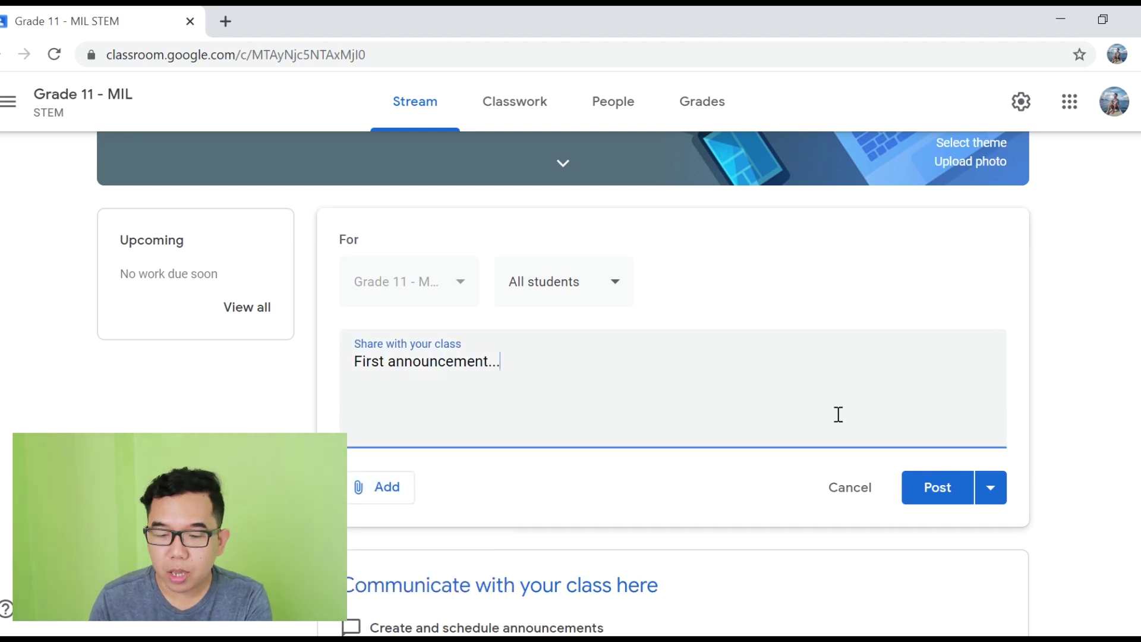
pyautogui.click(380, 507)
pyautogui.click(648, 464)
pyautogui.click(935, 450)
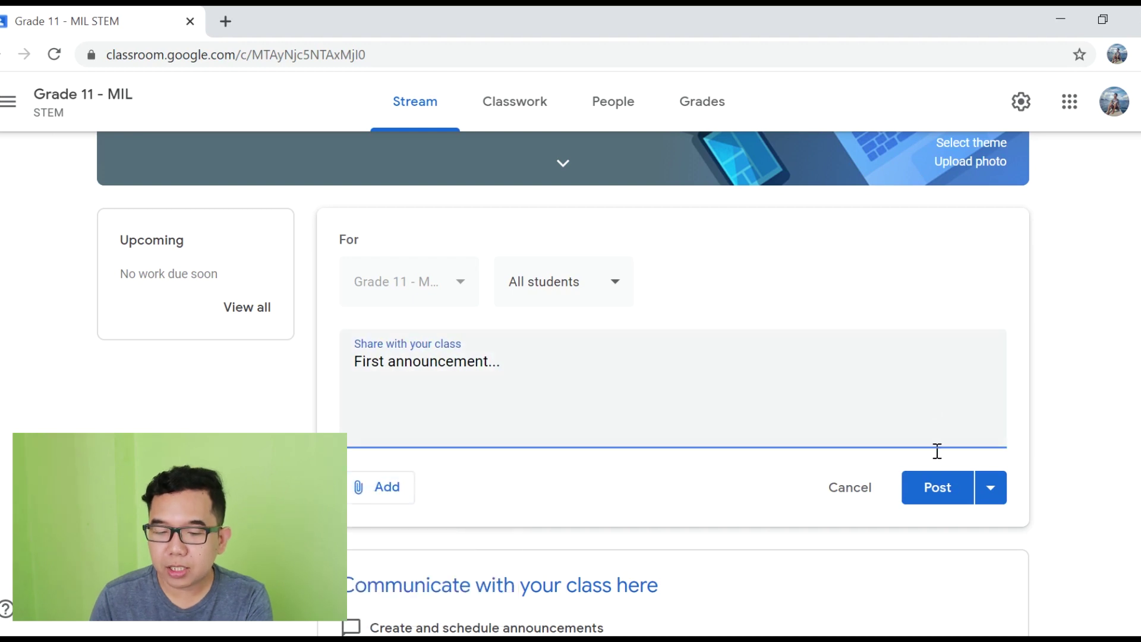
pyautogui.click(941, 493)
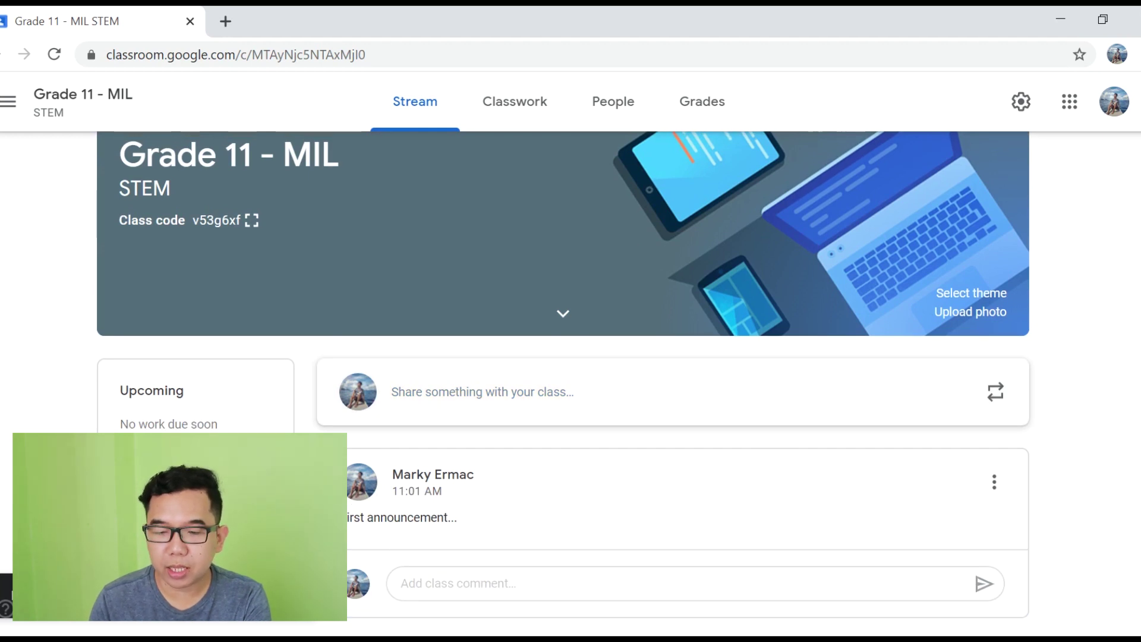
pyautogui.scroll(1, 563, 380)
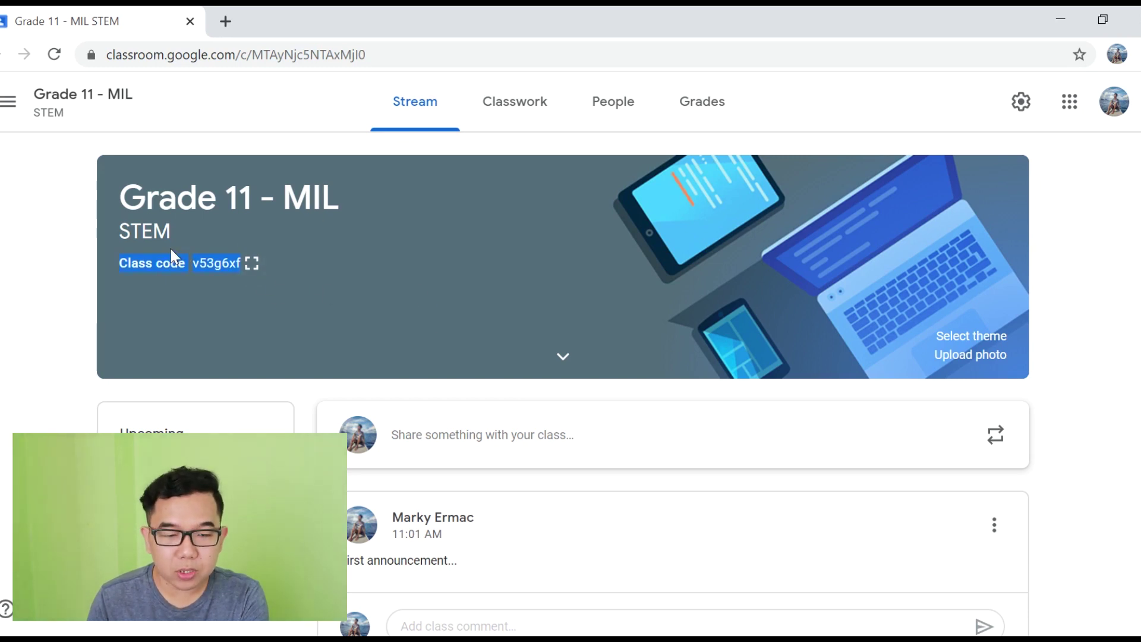
pyautogui.click(76, 276)
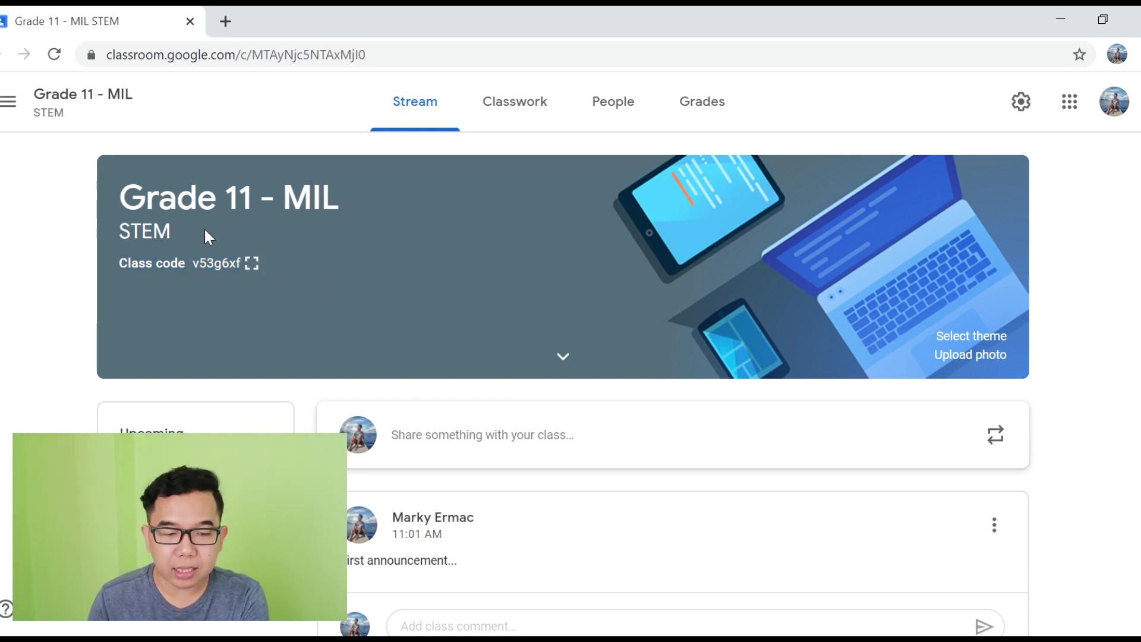
pyautogui.click(252, 265)
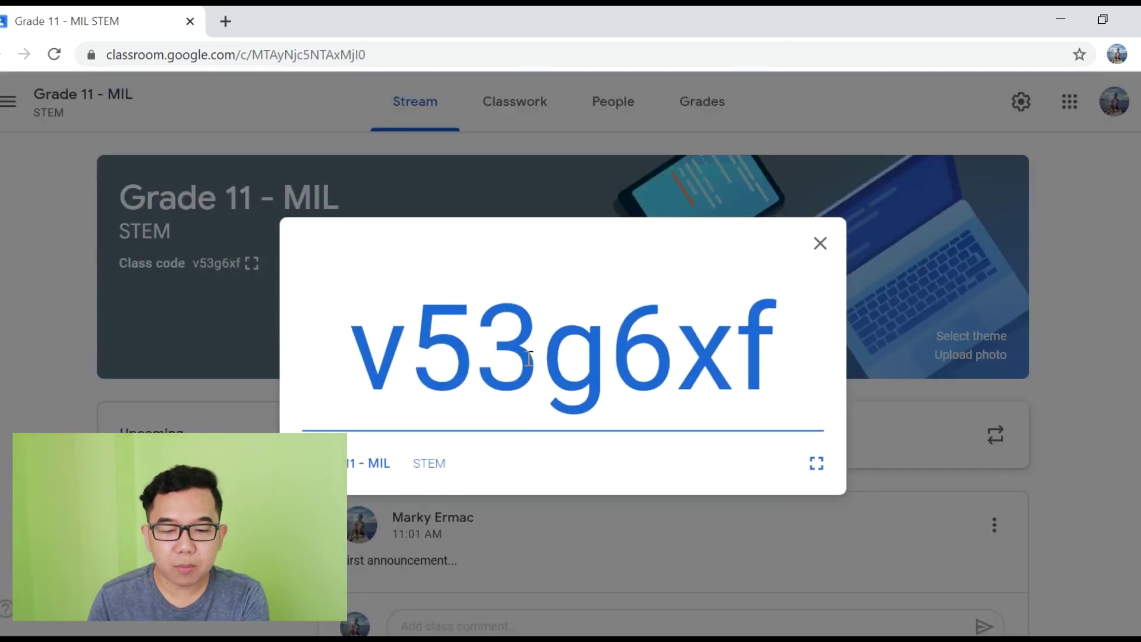
pyautogui.doubleClick(530, 360)
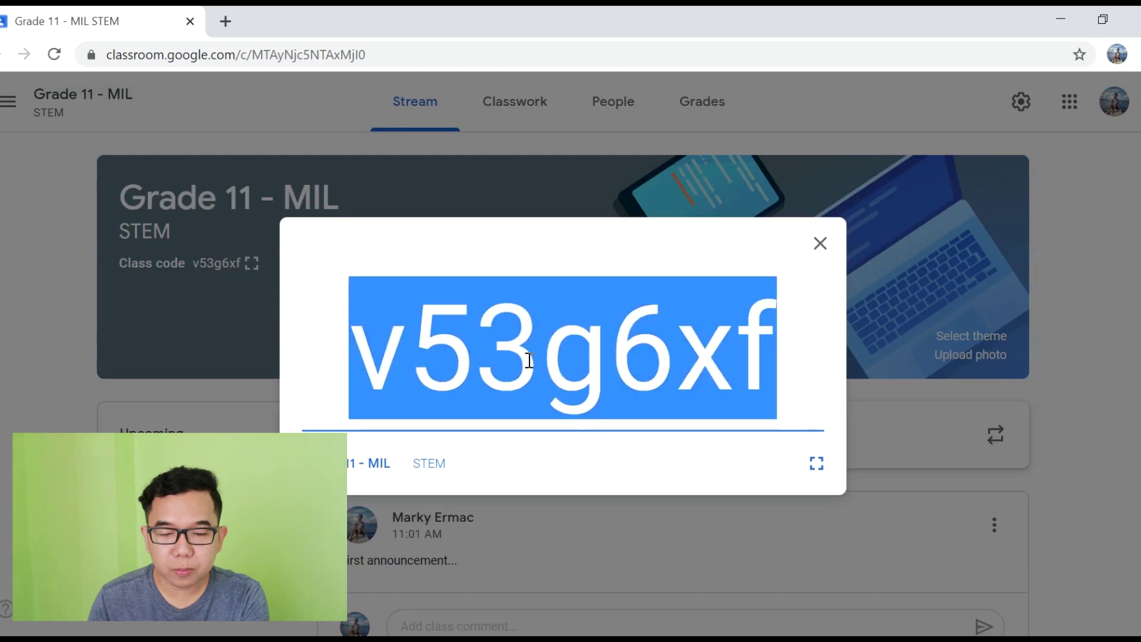
pyautogui.rightClick(582, 319)
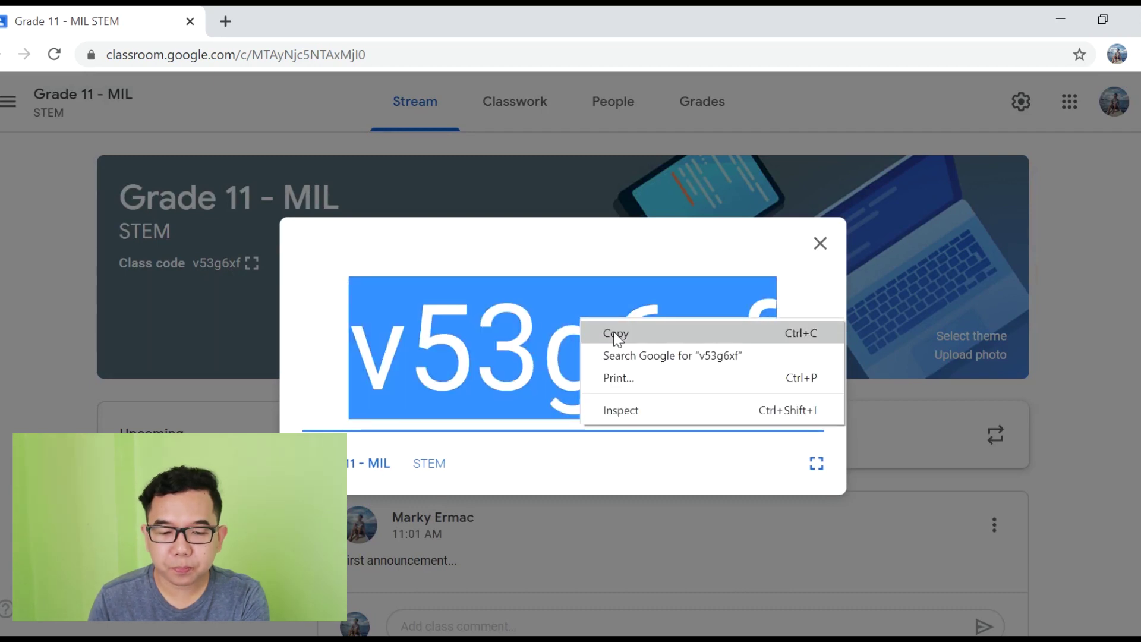
pyautogui.click(618, 339)
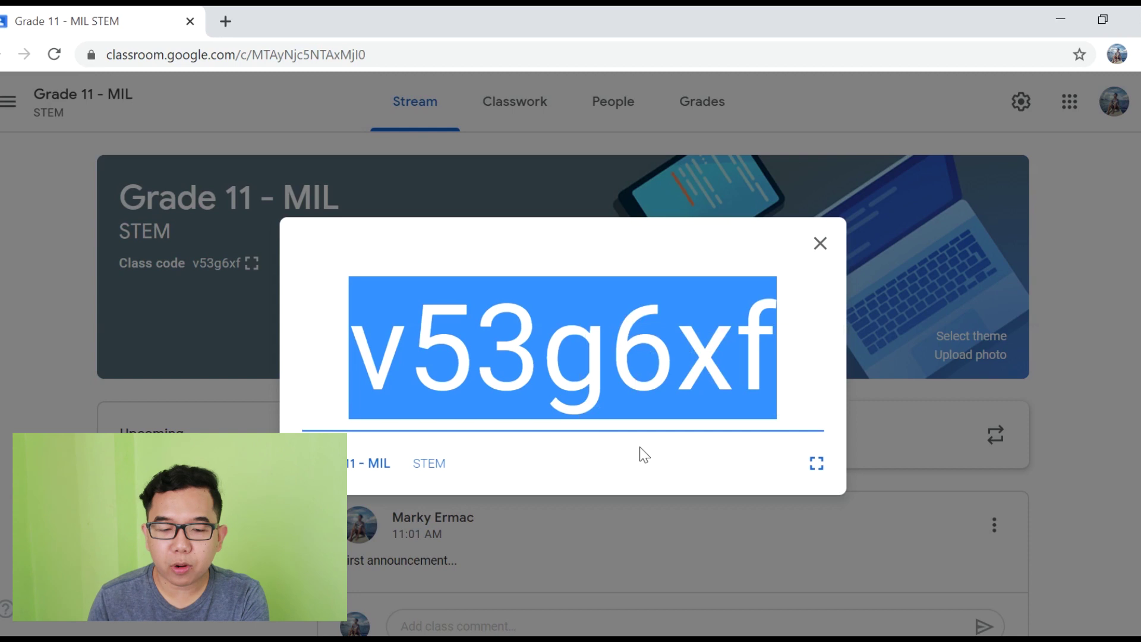
pyautogui.click(196, 291)
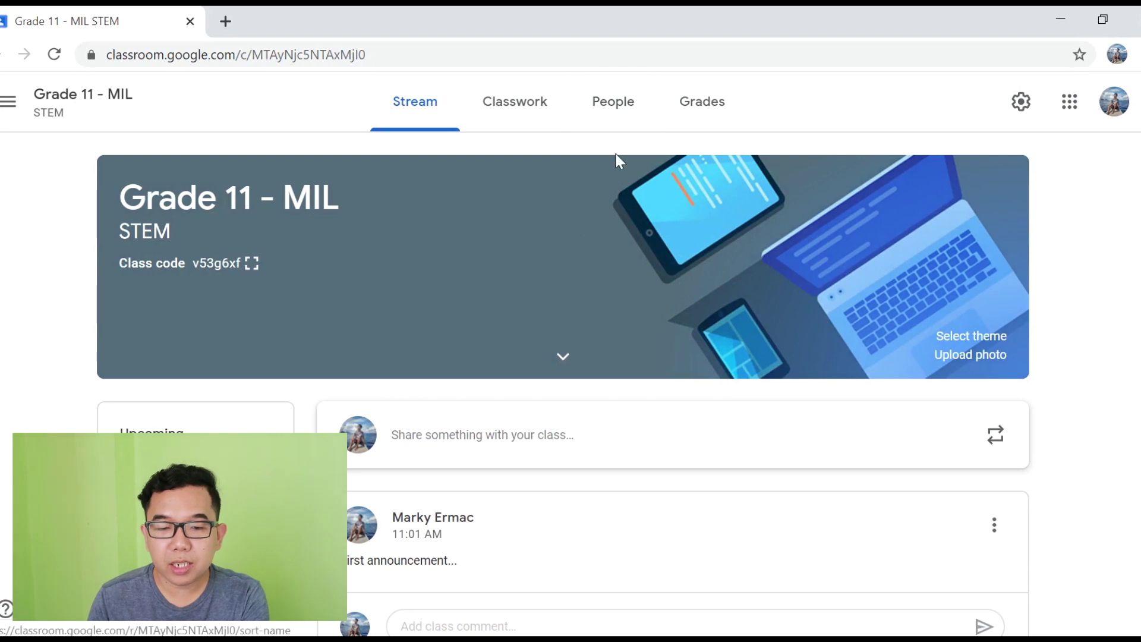
# Step: On the People page, invite the student by entering their e-mail address
pyautogui.click(622, 110)
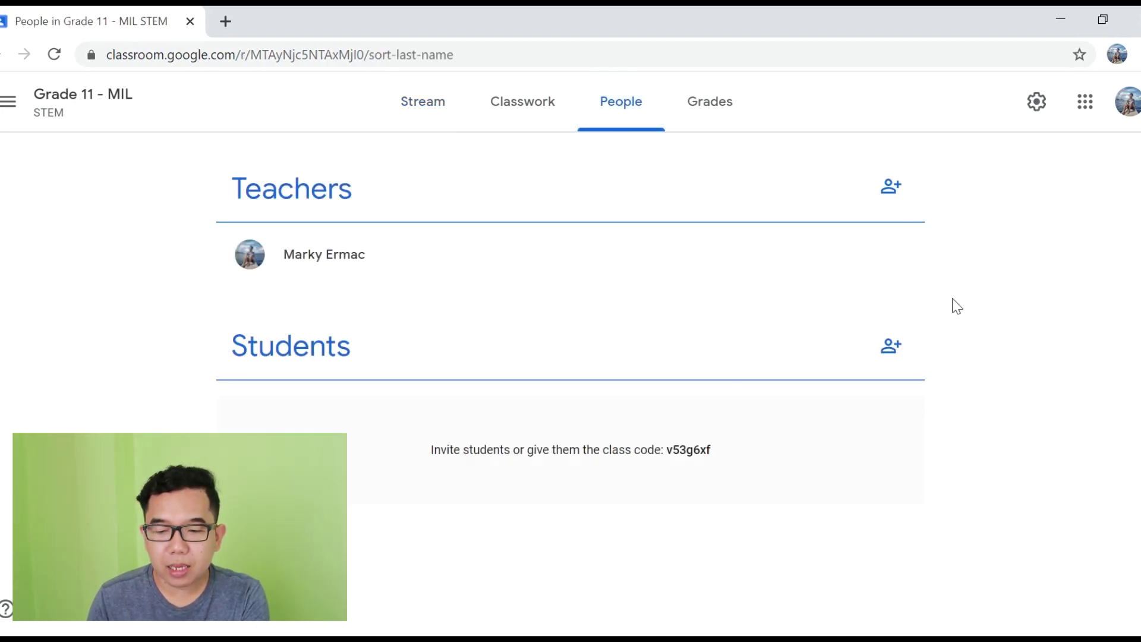
pyautogui.click(895, 357)
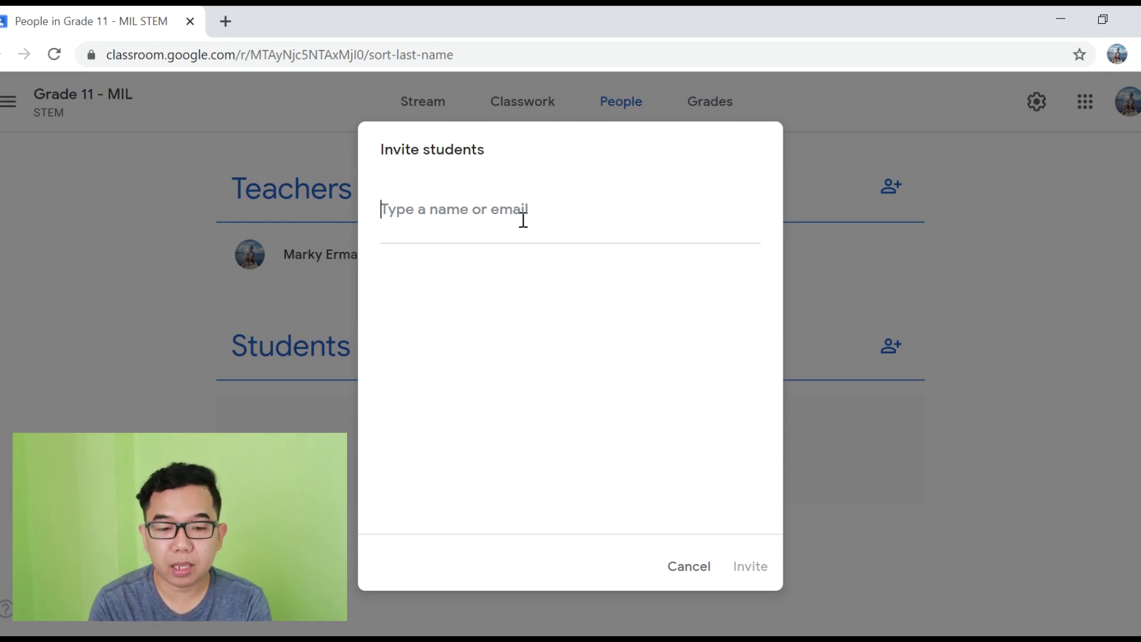
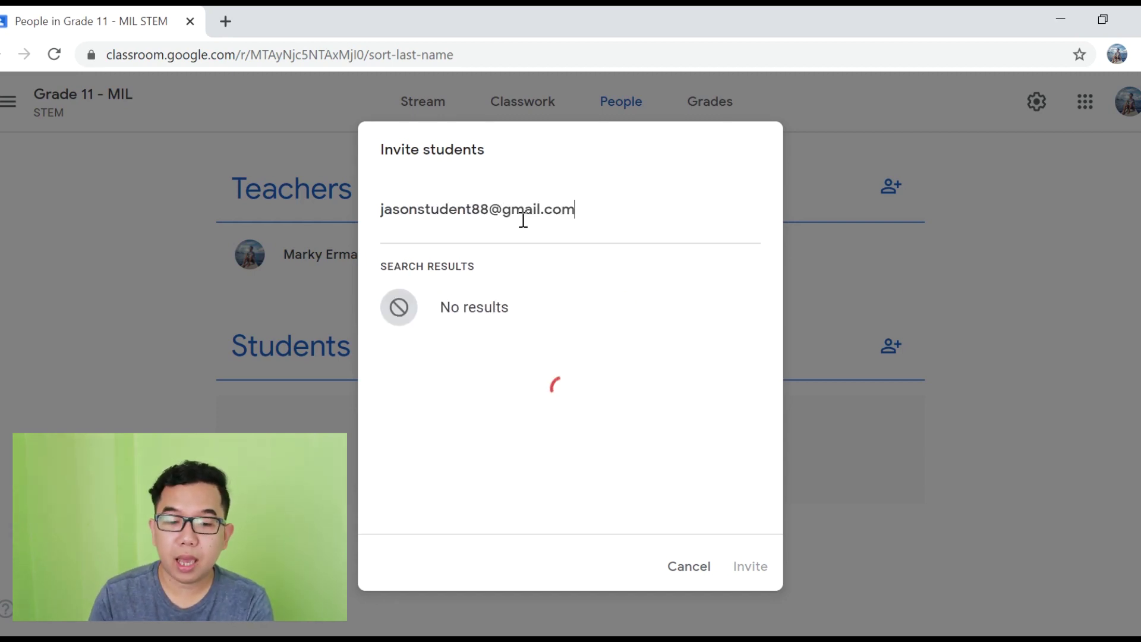
pyautogui.press('Return')
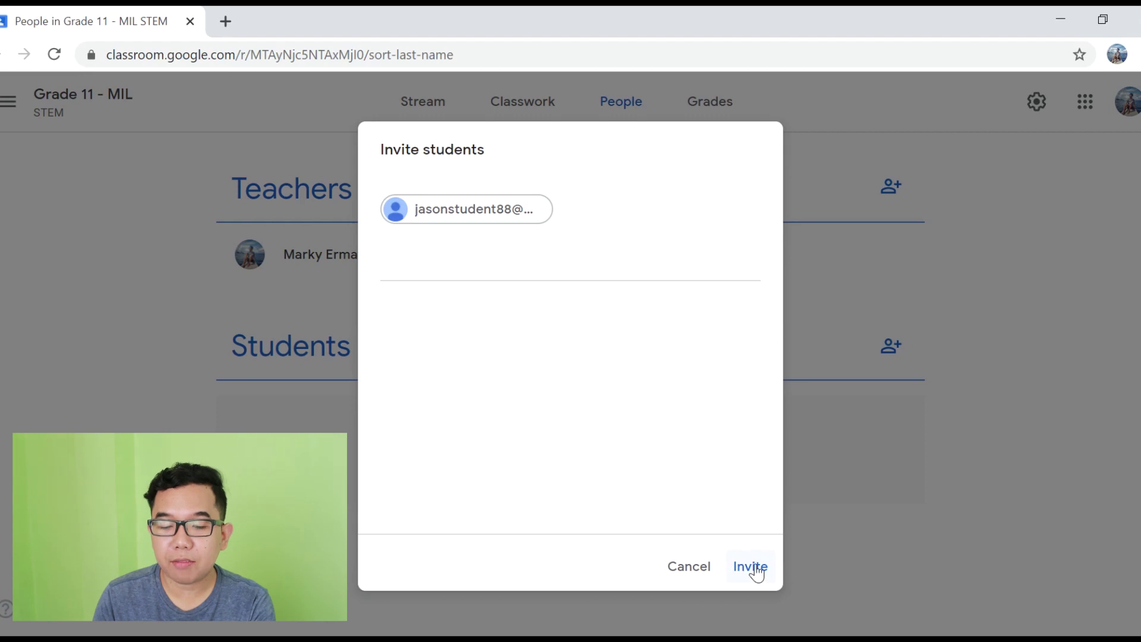
pyautogui.click(752, 567)
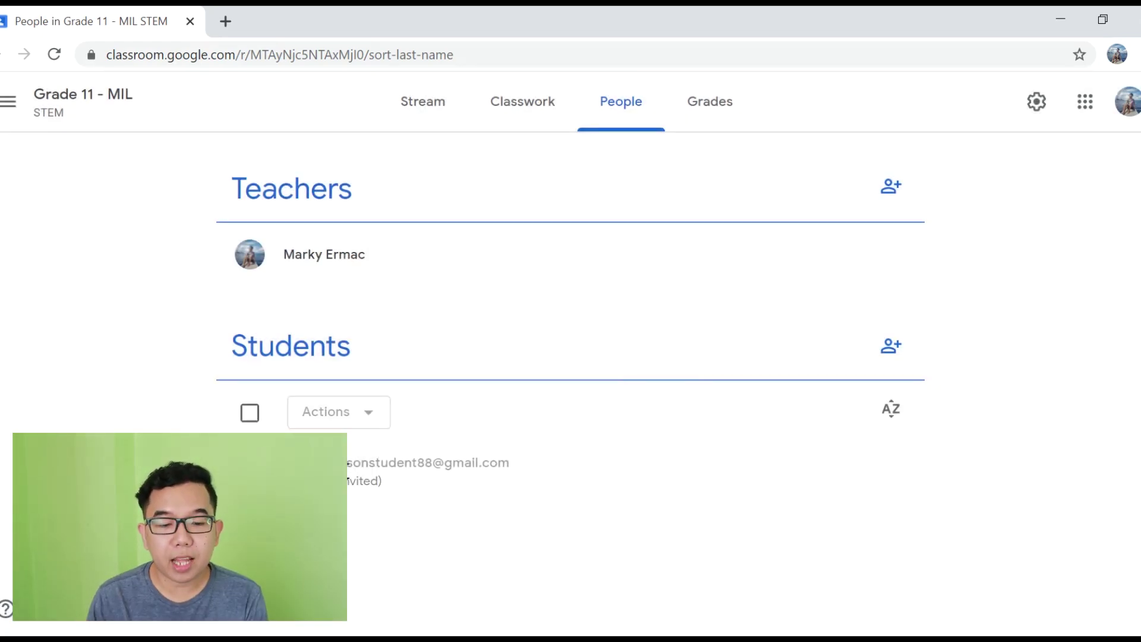
# Step: Check the invited student's entry in the list, then return to the Stream
pyautogui.moveTo(347, 463); pyautogui.dragTo(453, 485)
pyautogui.click(615, 450)
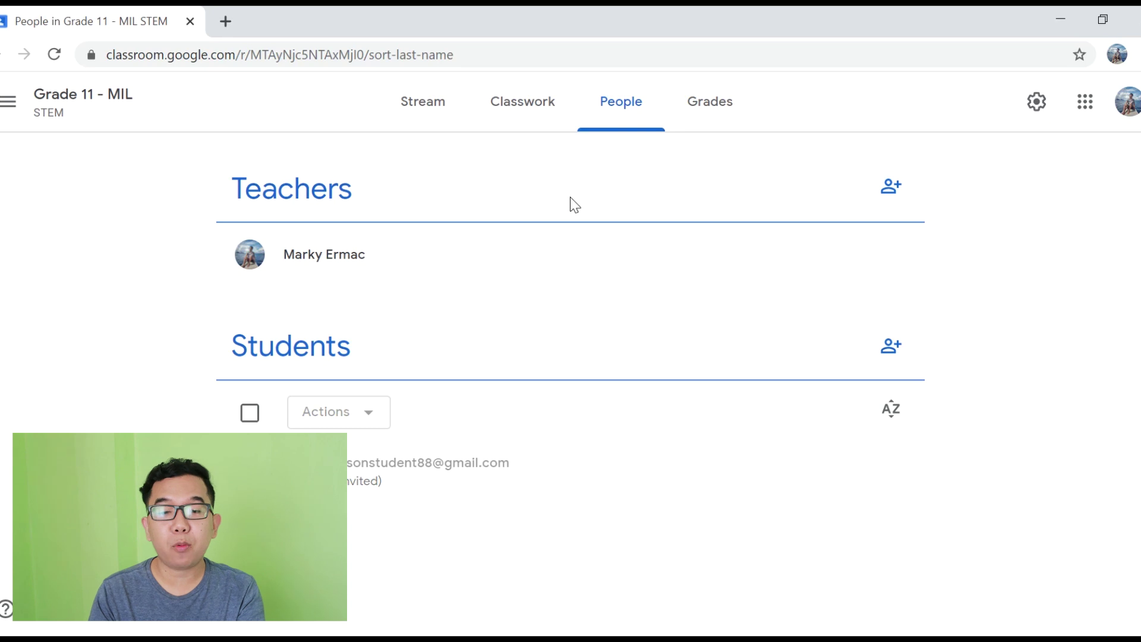
pyautogui.click(424, 106)
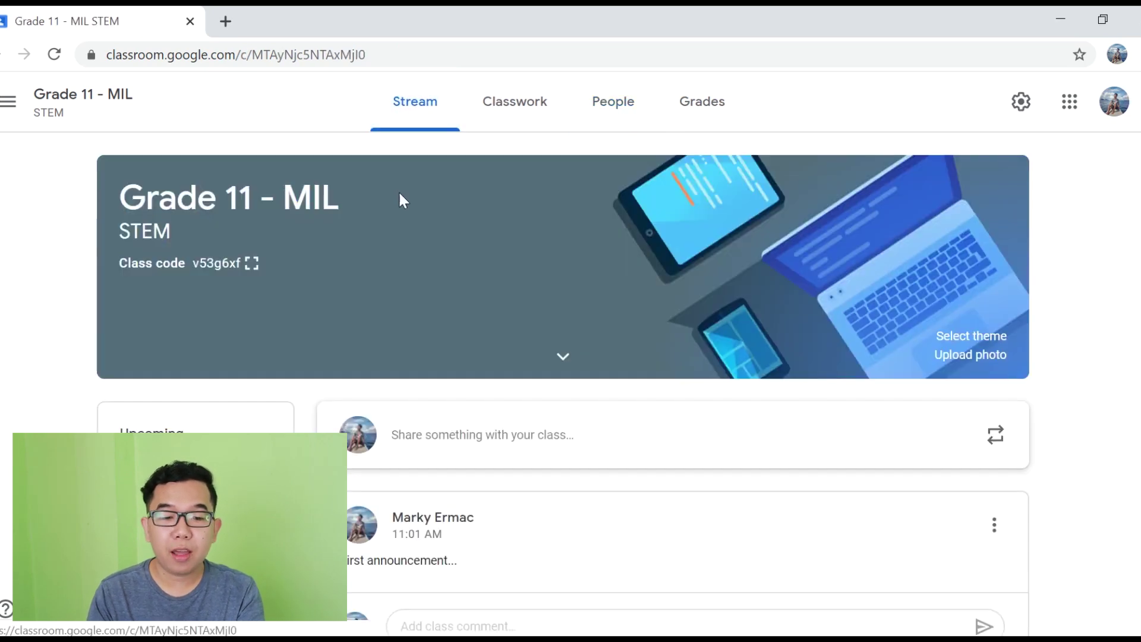
pyautogui.click(252, 264)
pyautogui.doubleClick(540, 331)
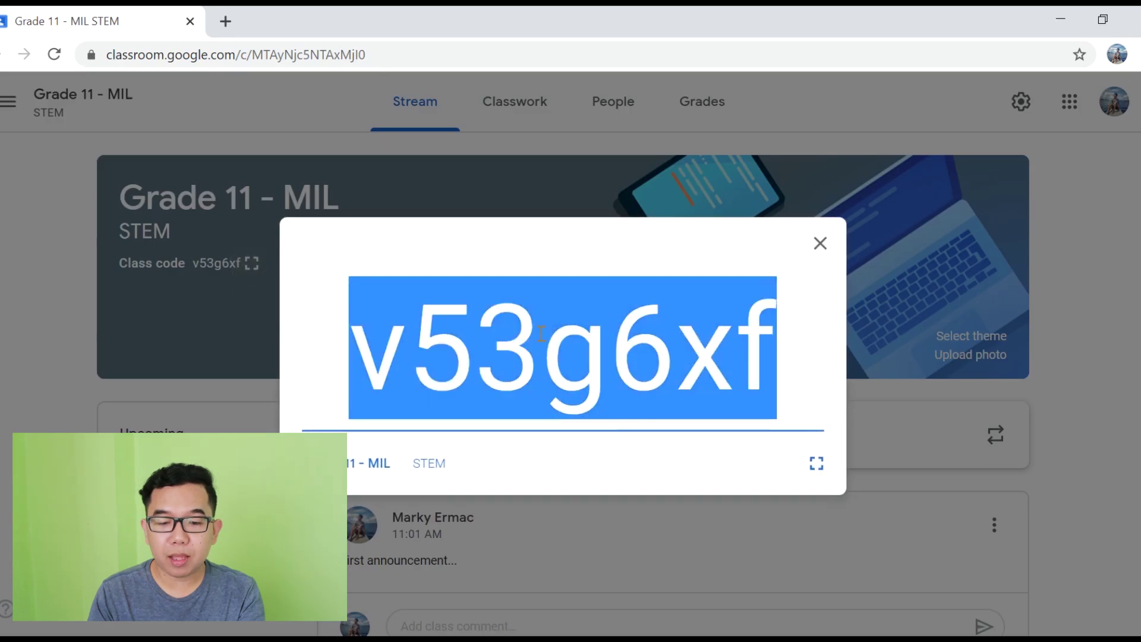
pyautogui.rightClick(541, 333)
pyautogui.click(592, 349)
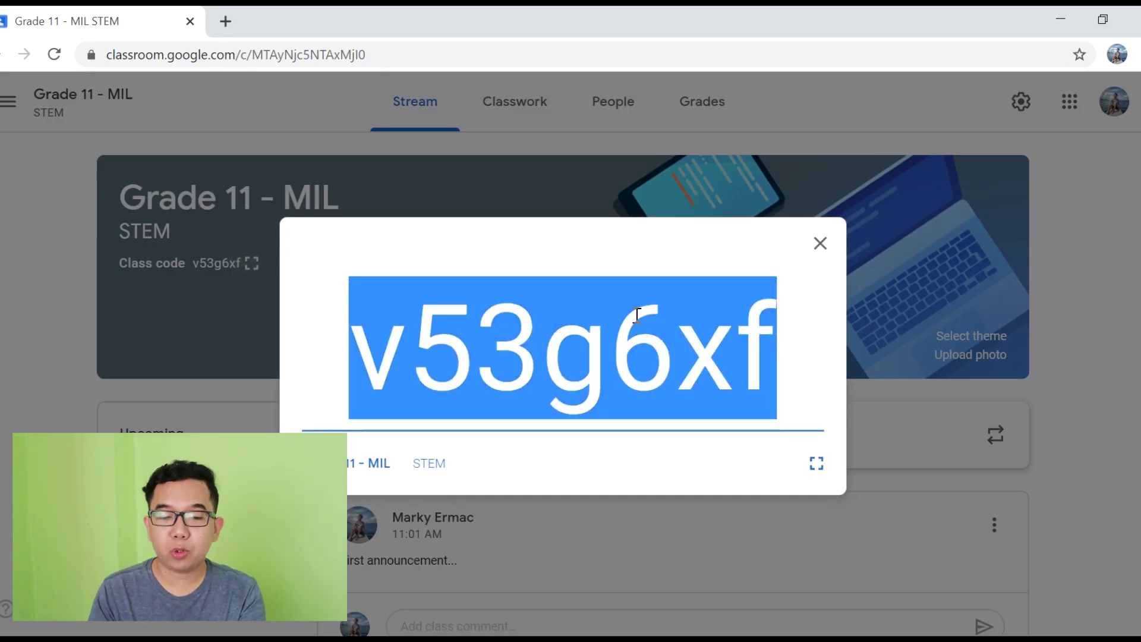
pyautogui.press('Escape')
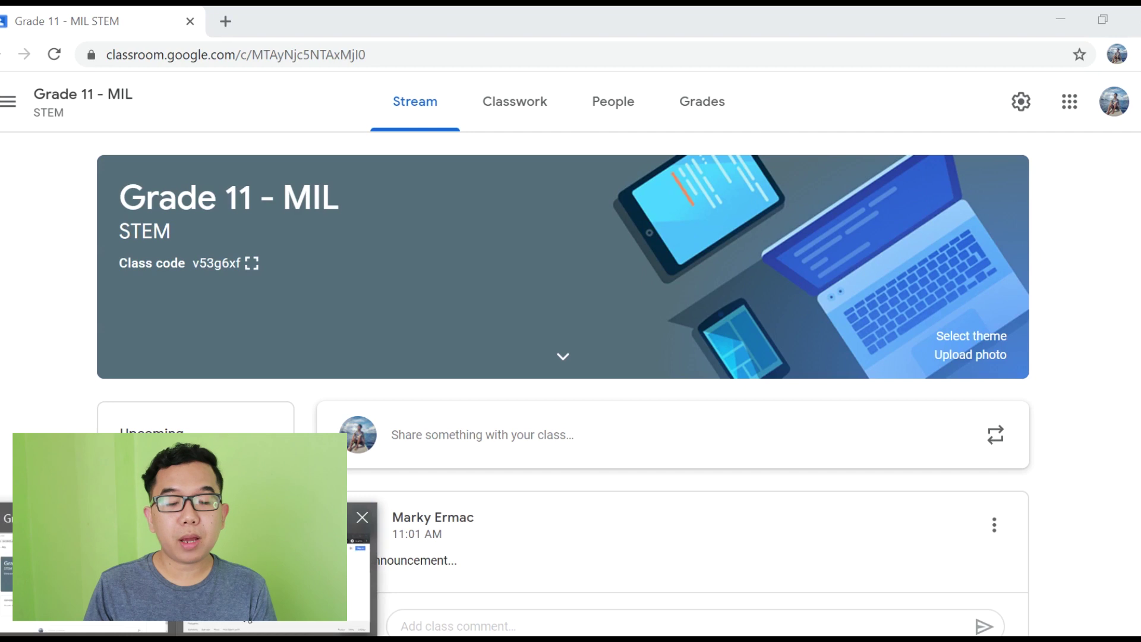
# Step: In the incognito window, sign in as the student and go to classroom.google.com
pyautogui.click(366, 565)
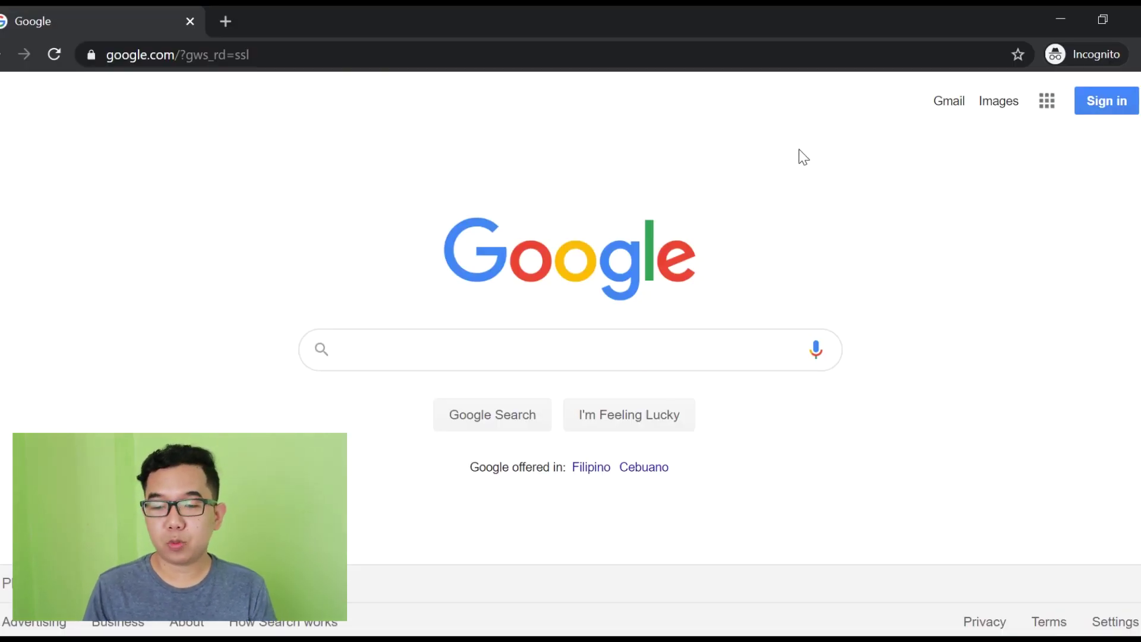
pyautogui.click(1100, 110)
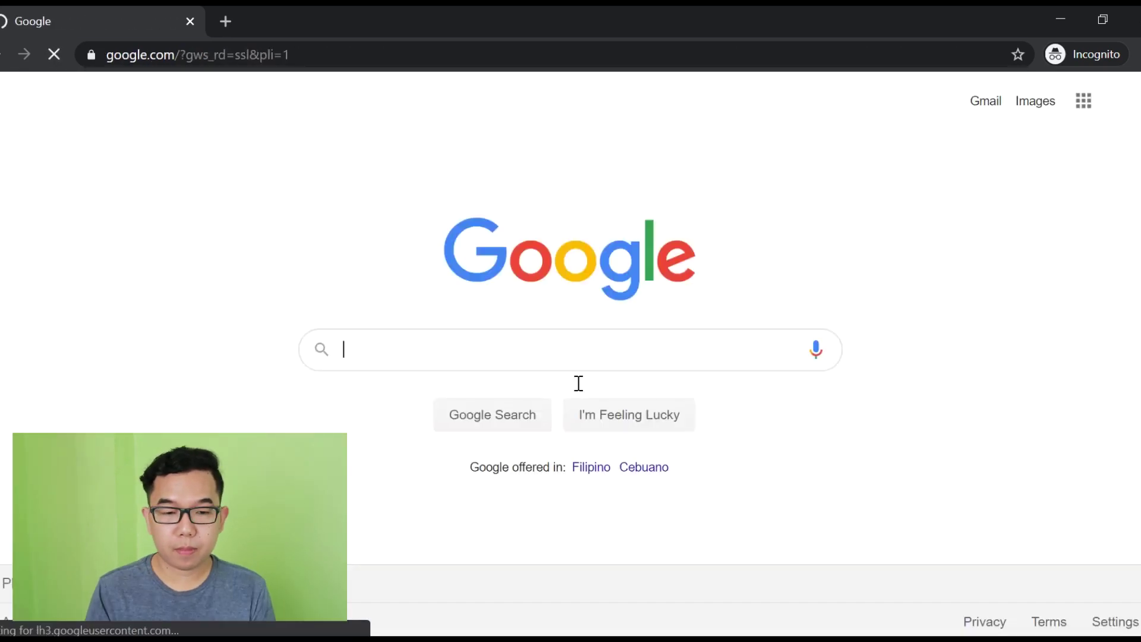
pyautogui.click(372, 56)
pyautogui.write('classroom.google.com')
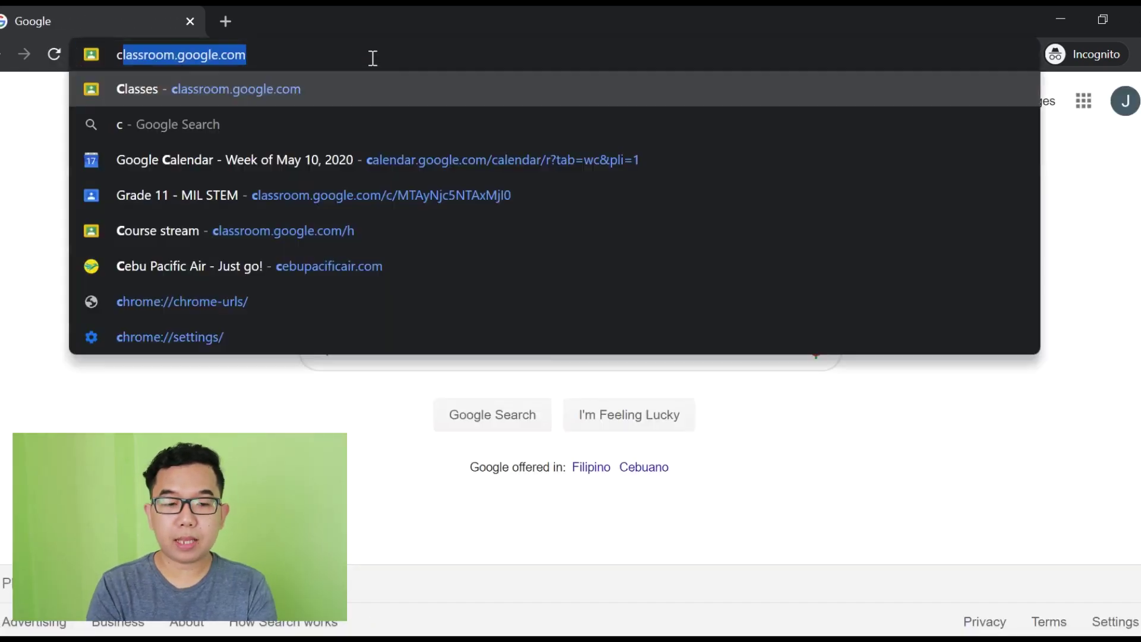
pyautogui.press('Return')
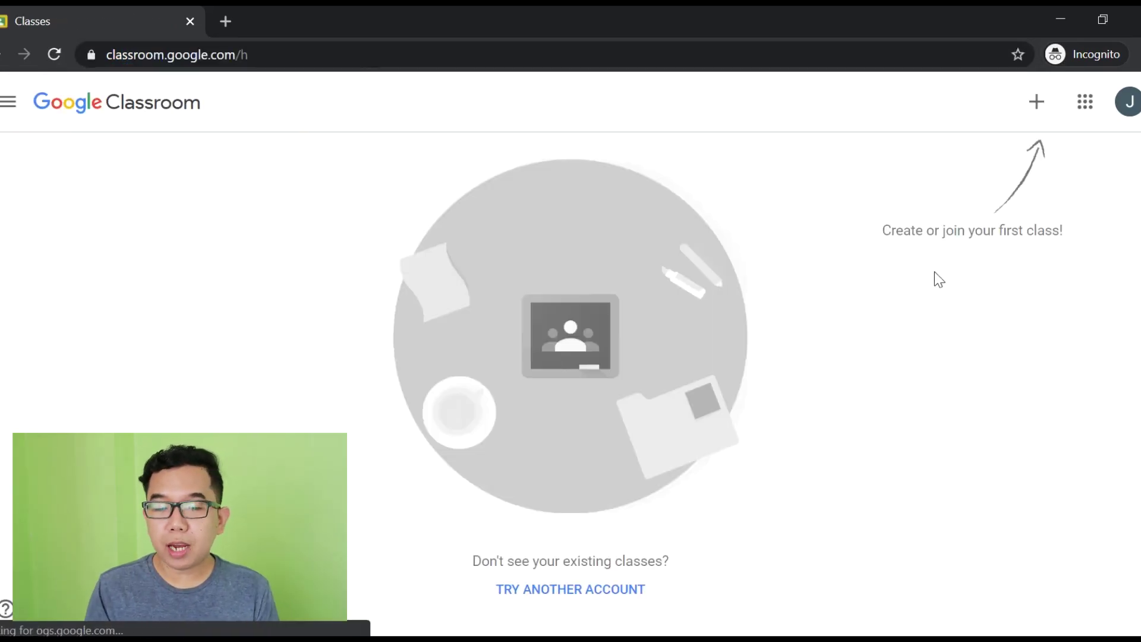
pyautogui.click(1042, 112)
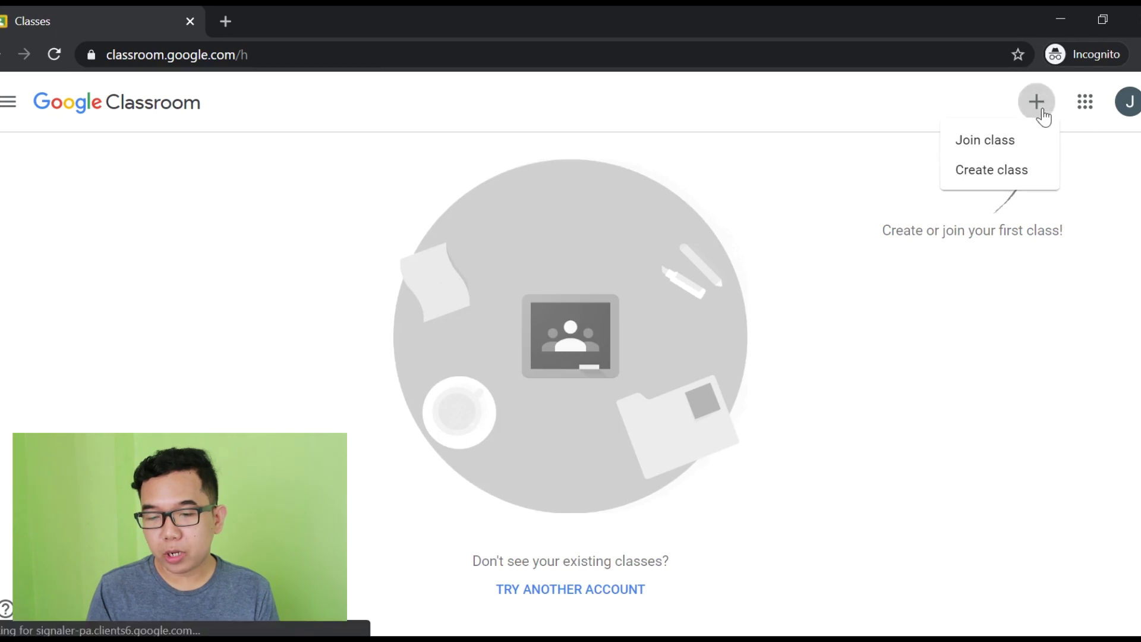
pyautogui.click(978, 148)
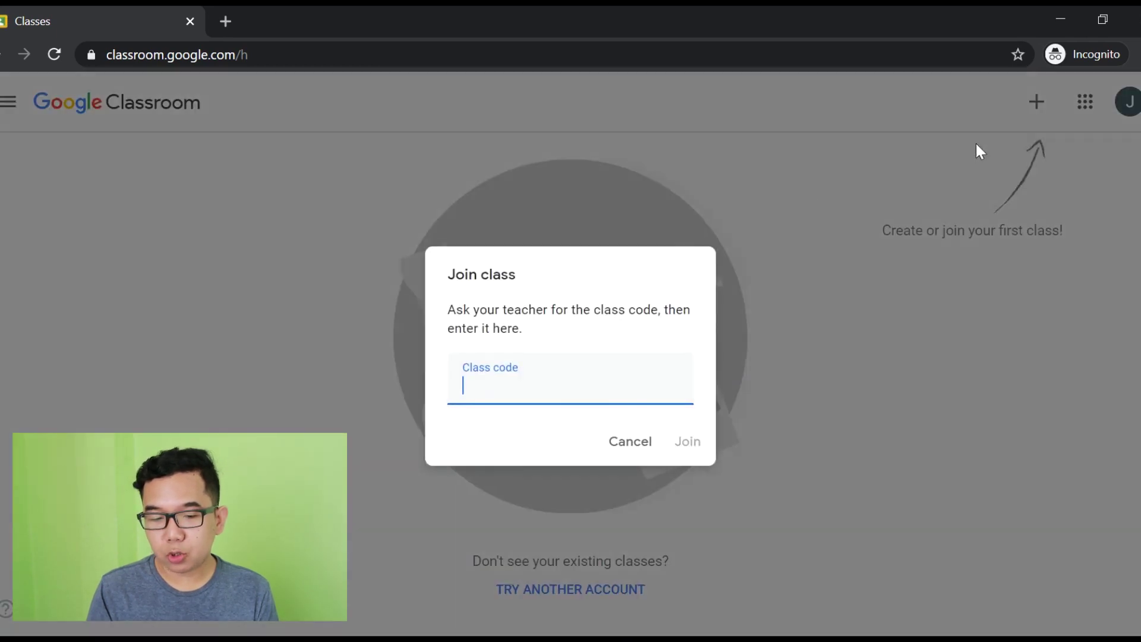
pyautogui.rightClick(484, 387)
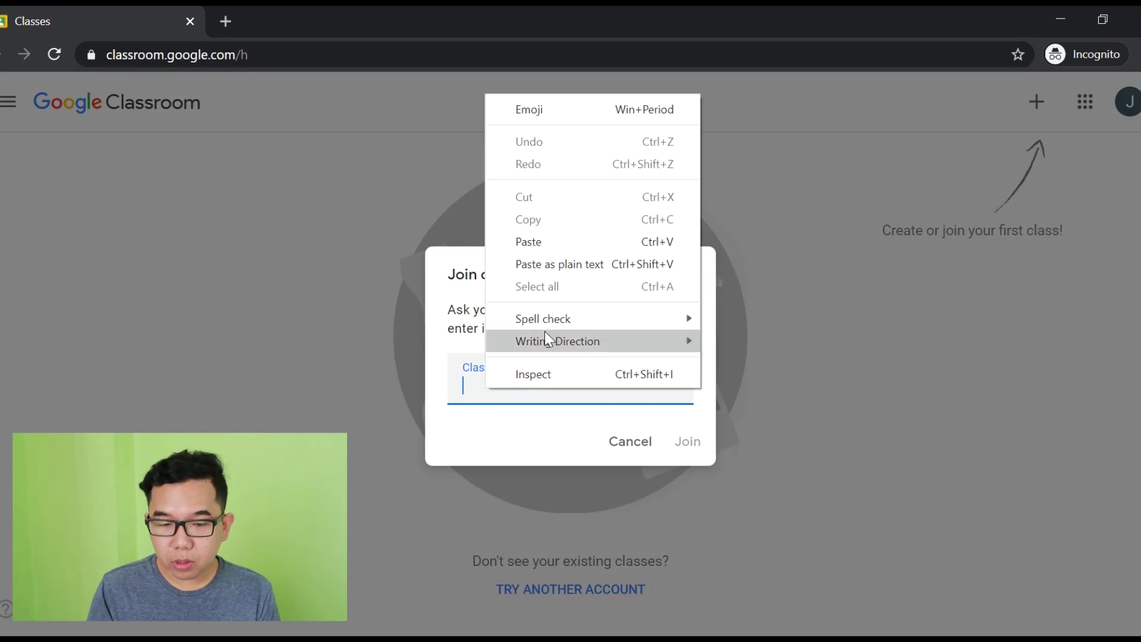
pyautogui.click(530, 243)
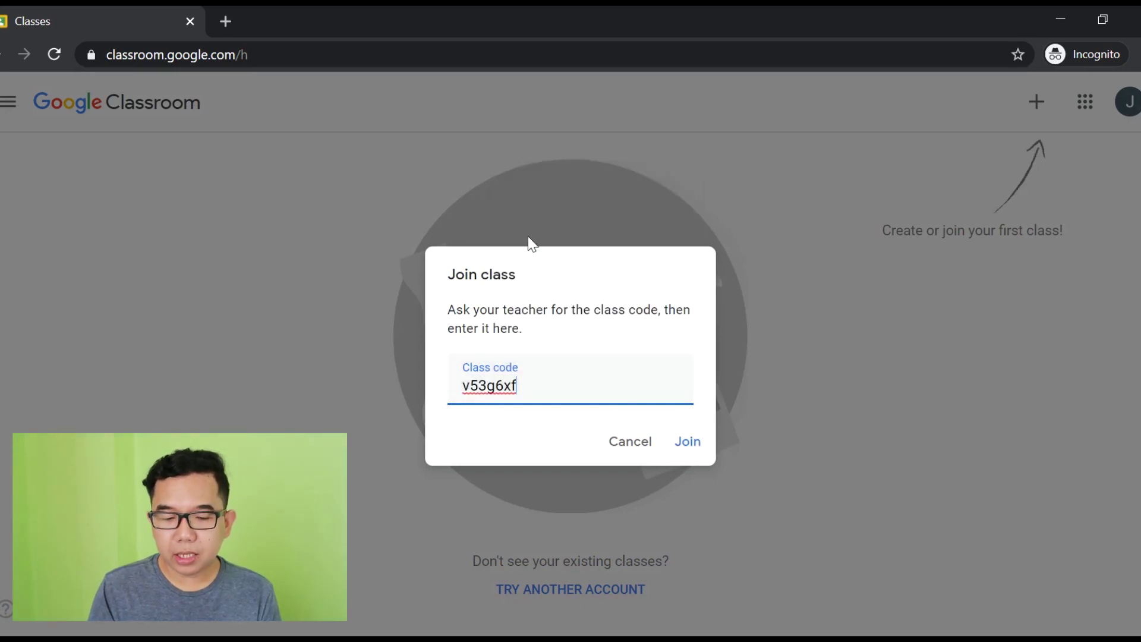
pyautogui.click(689, 443)
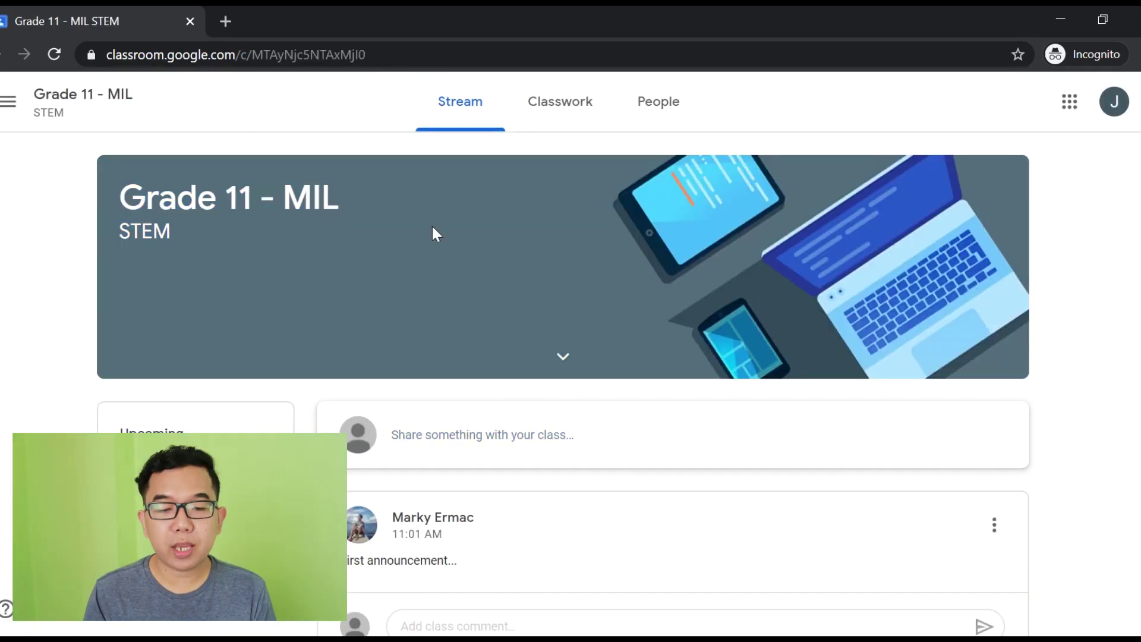
# Step: As the student, post 'Hello guys...' to the Grade 11 - MIL stream
pyautogui.scroll(-1, 654, 148)
pyautogui.scroll(1, 535, 156)
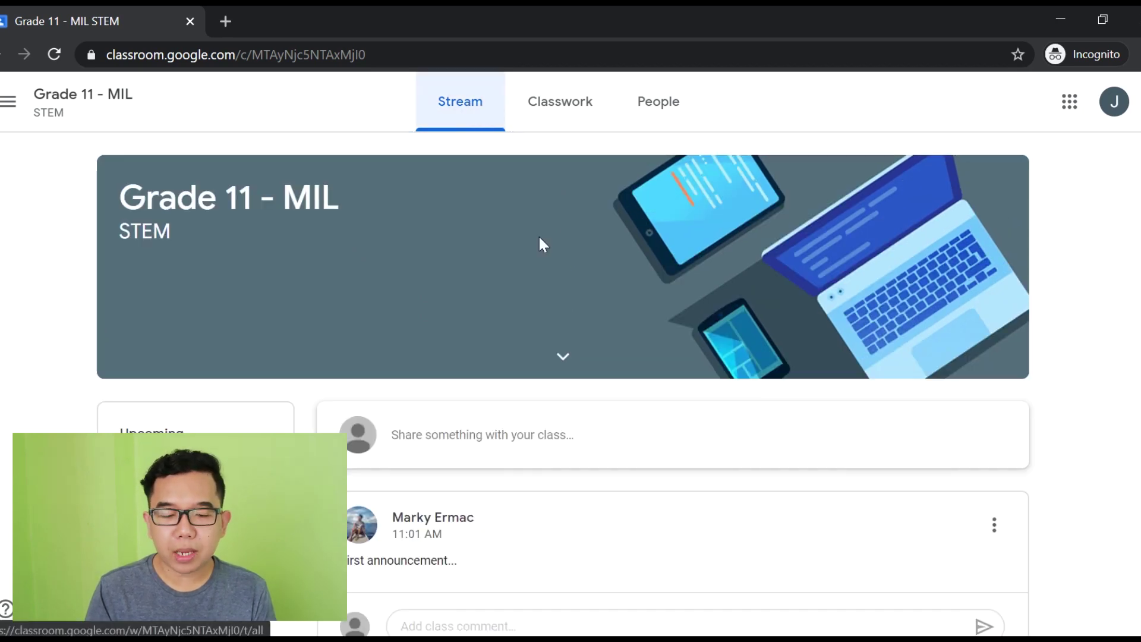
pyautogui.scroll(-1, 650, 484)
pyautogui.moveTo(515, 525); pyautogui.dragTo(374, 517)
pyautogui.click(373, 518)
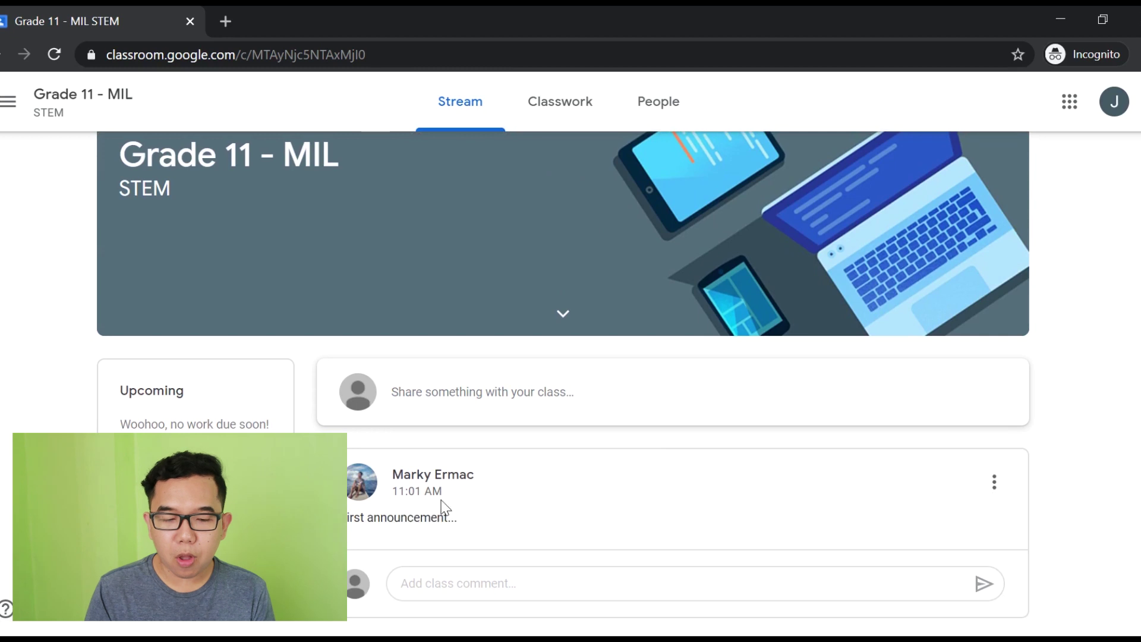
pyautogui.scroll(1, 573, 389)
pyautogui.scroll(-1, 571, 416)
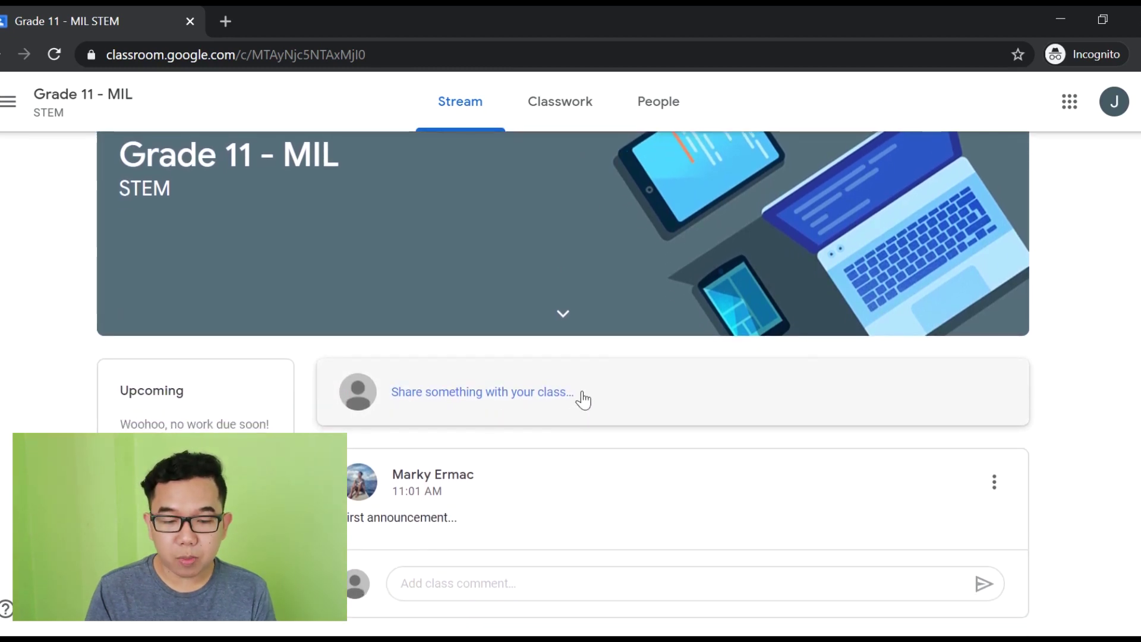
pyautogui.click(582, 394)
pyautogui.scroll(1, 649, 466)
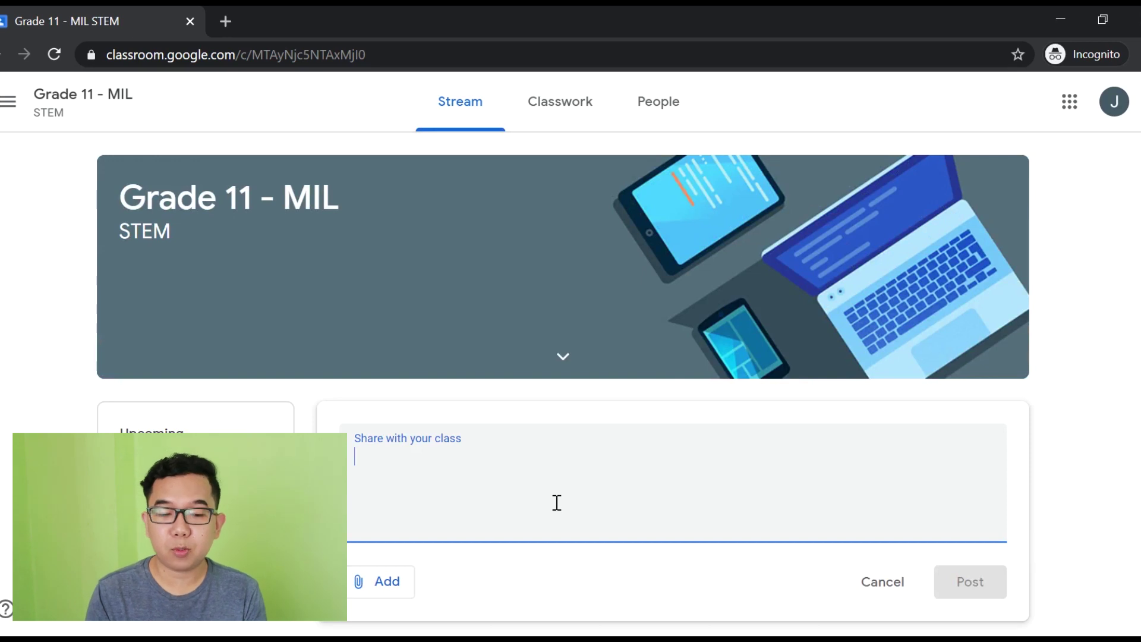
pyautogui.write('Hello guys...')
pyautogui.scroll(-3, 957, 400)
pyautogui.click(959, 400)
# Step: Switch to the teacher's Classroom window and reload it to see the student's post
pyautogui.moveTo(188, 639)
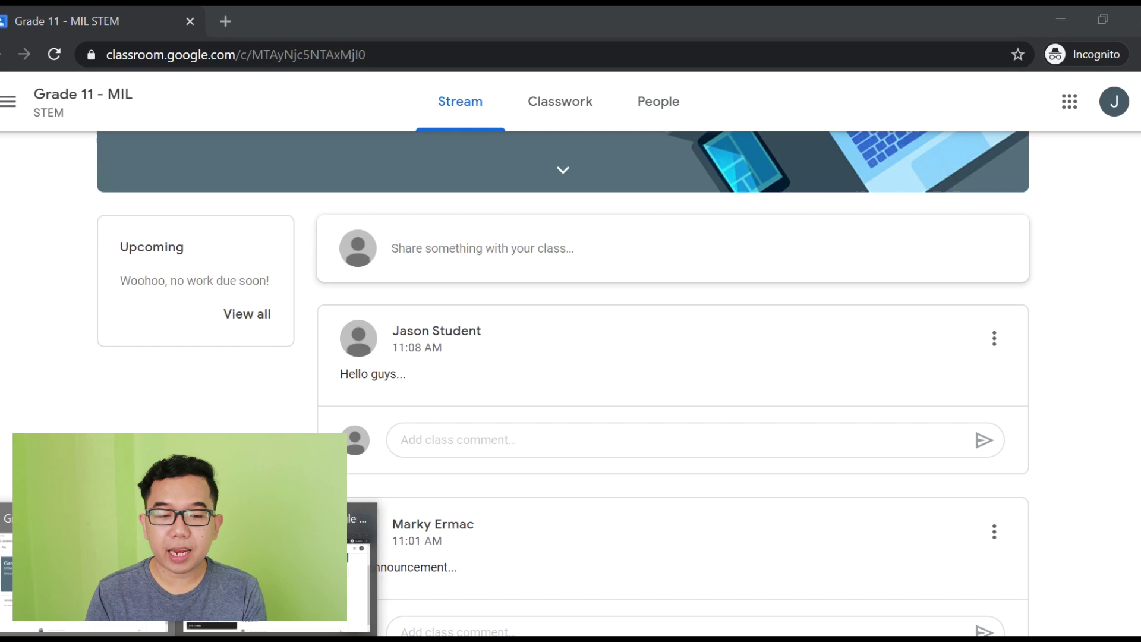
pyautogui.click(83, 568)
pyautogui.press('F5')
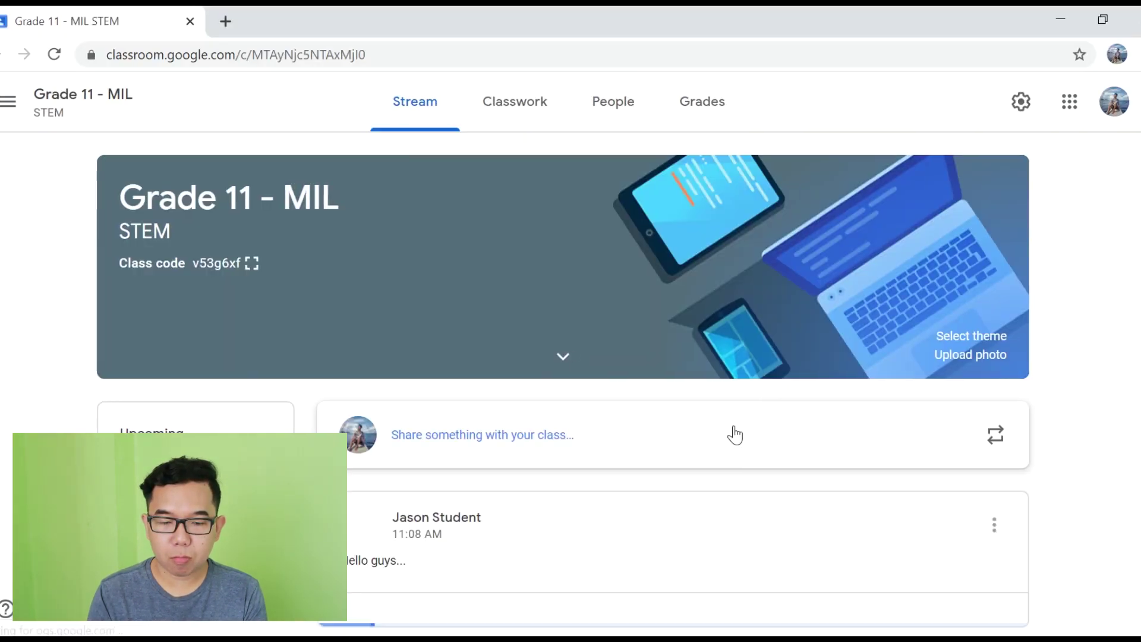
# Step: Scroll the class Stream to check that the student's post appears
pyautogui.scroll(-3, 733, 432)
pyautogui.scroll(-1, 408, 369)
pyautogui.moveTo(349, 326); pyautogui.dragTo(523, 317)
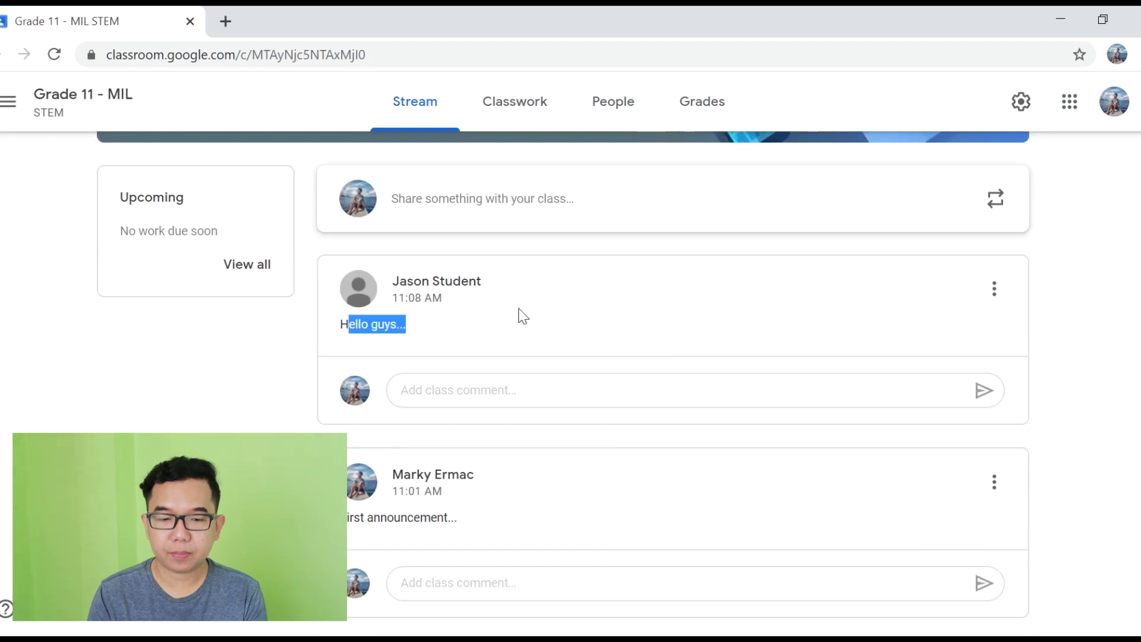
pyautogui.click(523, 317)
pyautogui.scroll(4, 523, 316)
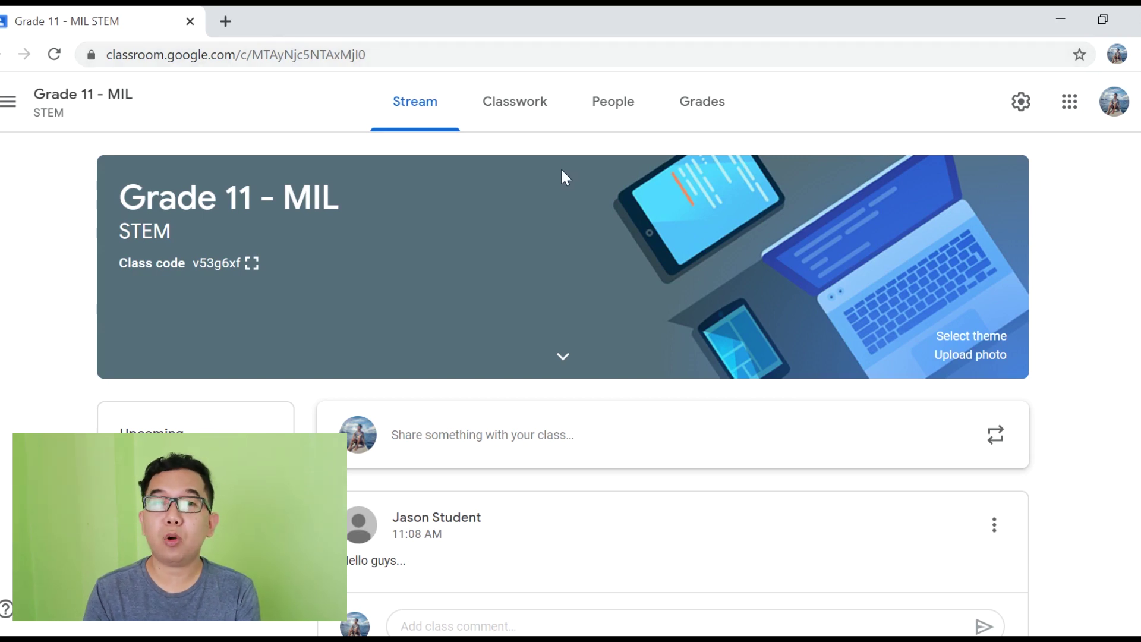
# Step: Confirm the student is listed under People, then go to the class's Classwork page
pyautogui.click(622, 109)
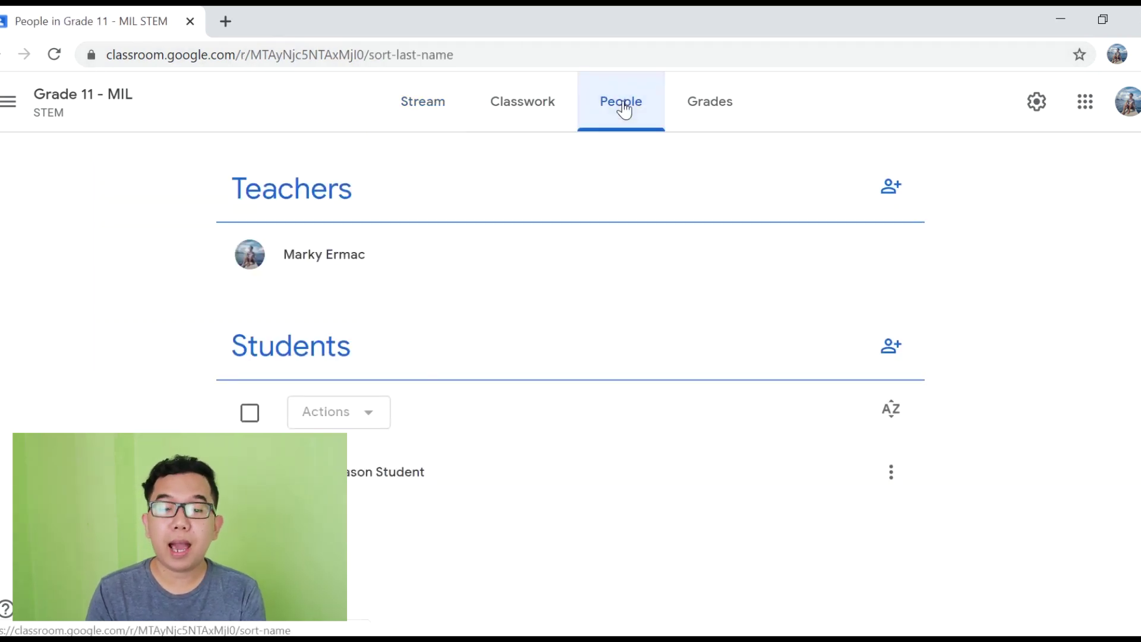
pyautogui.hotkey('alt', 'Left')
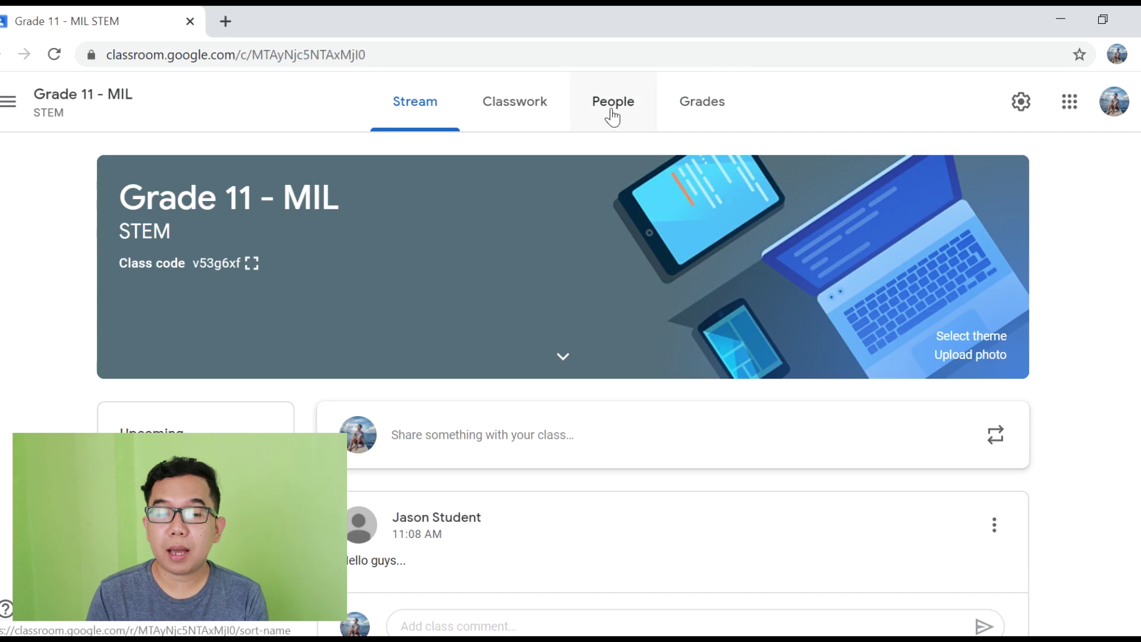
pyautogui.click(612, 113)
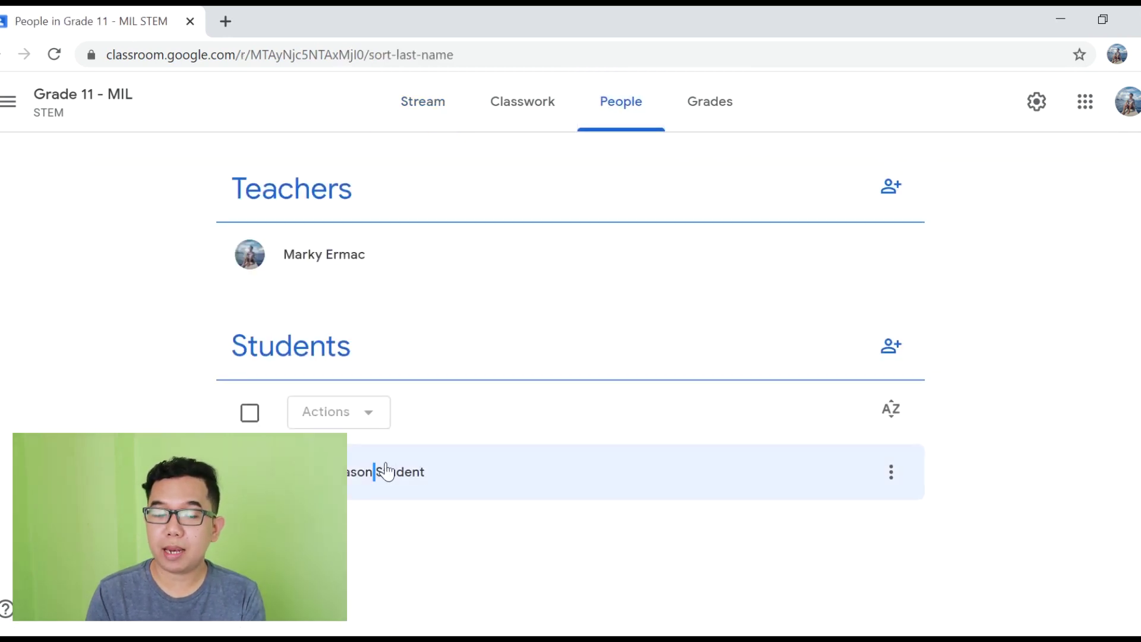
pyautogui.click(423, 102)
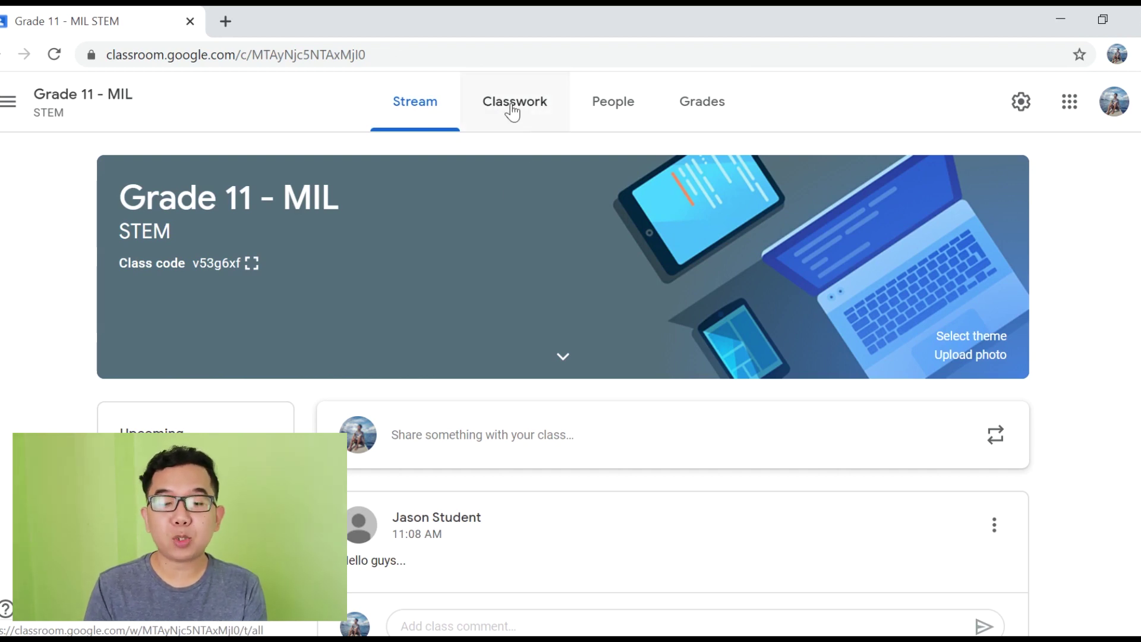
pyautogui.click(512, 112)
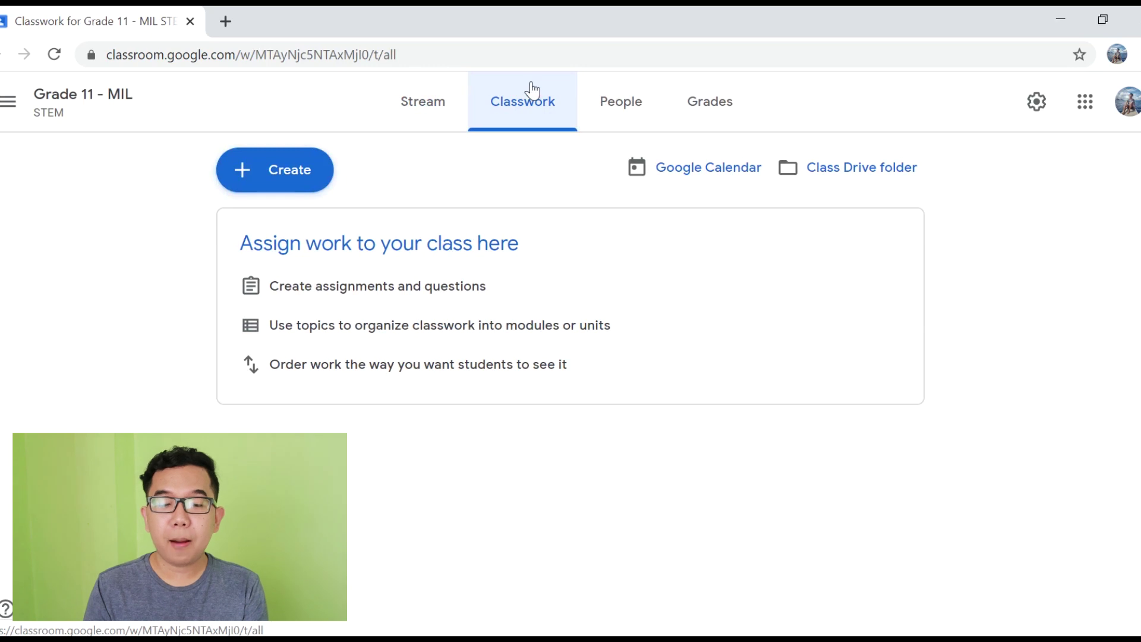